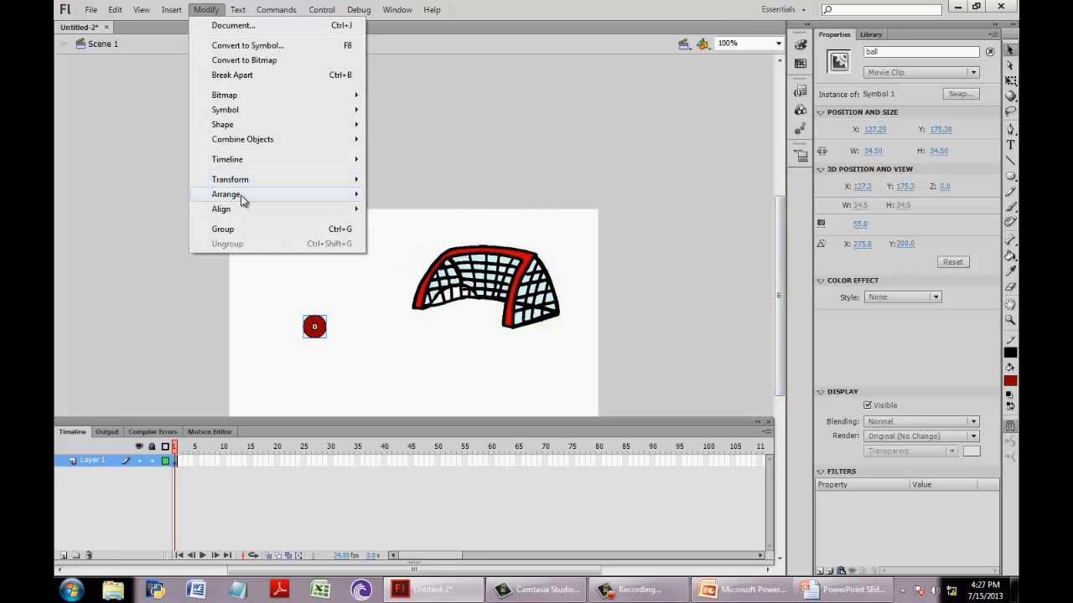
- Move the ball further away from the goal, to about X 72, Y 193 on the stage
mouse_move(242, 200)
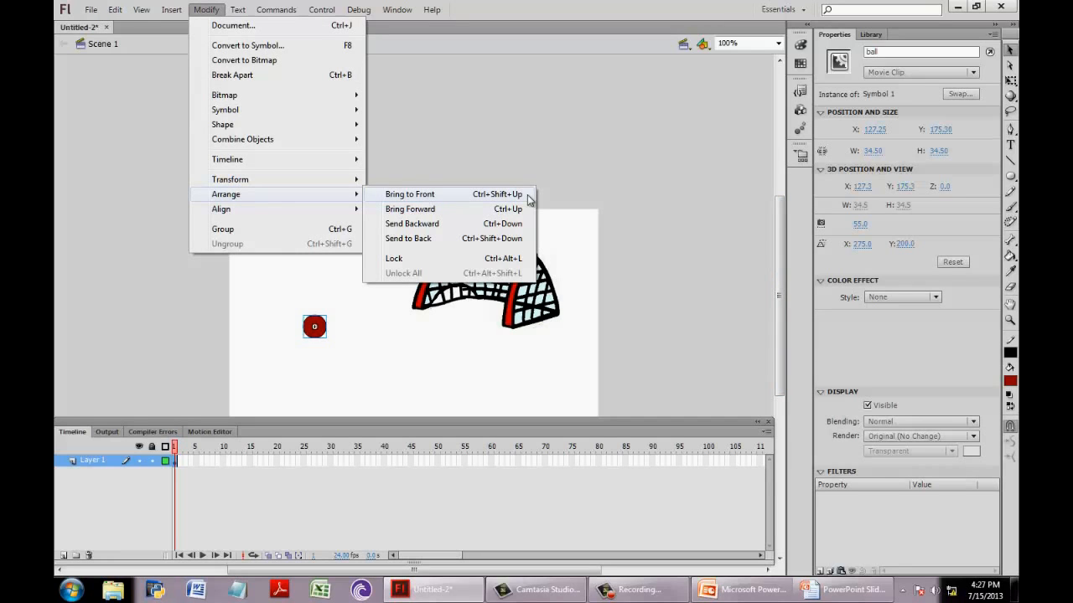
left_click(312, 336)
left_click_drag(312, 336, 280, 344)
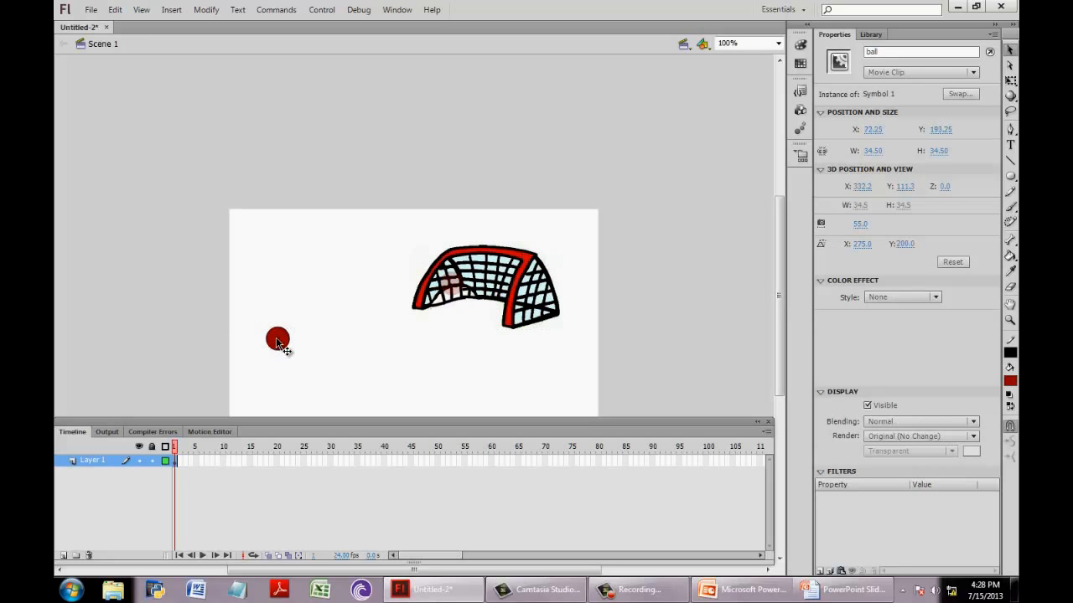
scroll(277, 335, "down", 3)
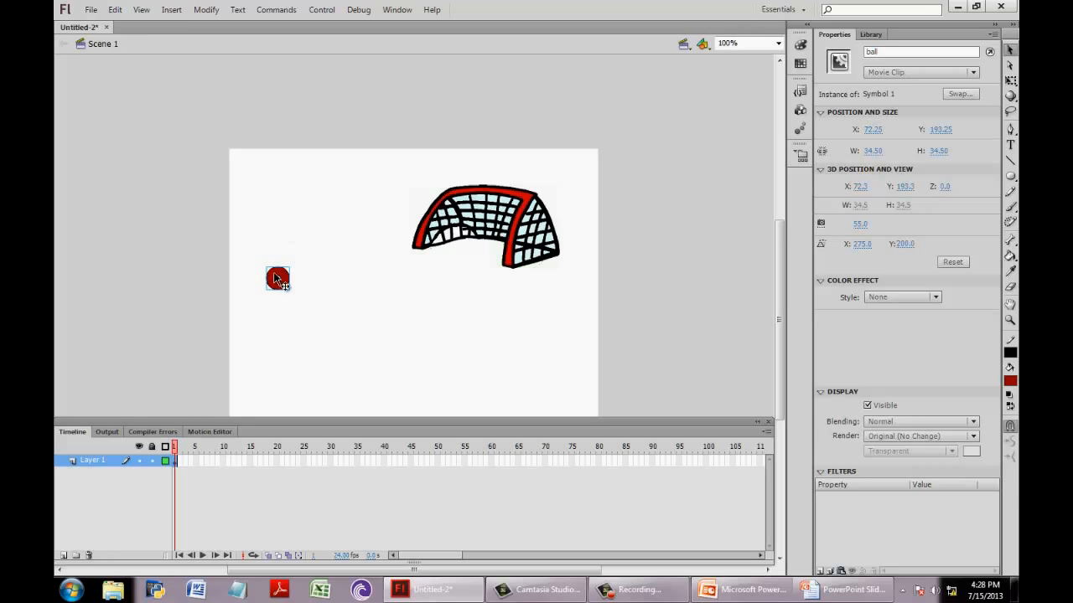
- Test the movie to preview the ball and goal, and close the preview
left_click(277, 10)
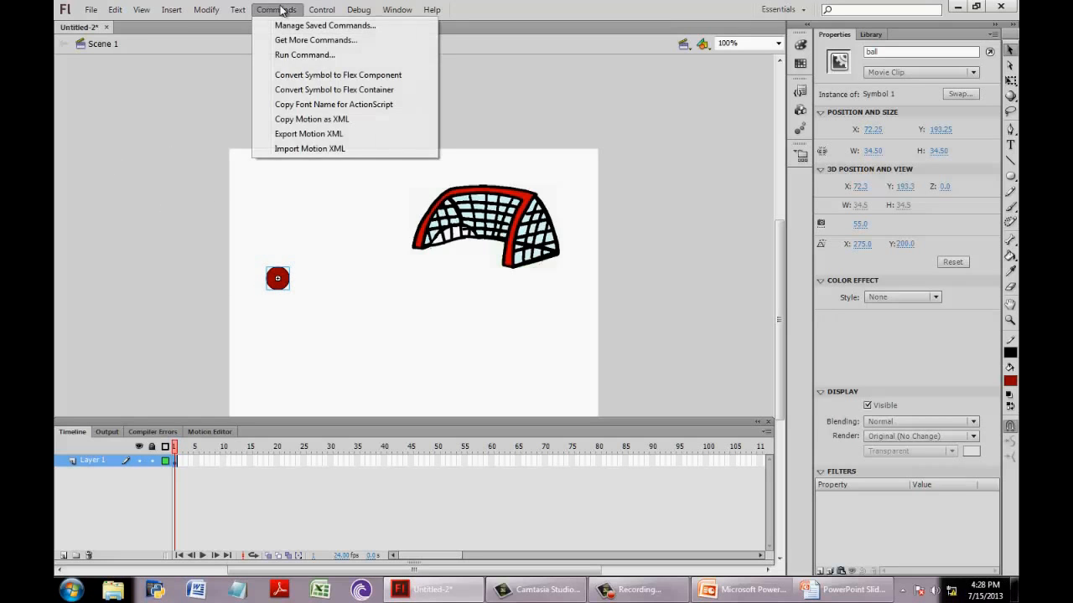
mouse_move(321, 9)
mouse_move(346, 110)
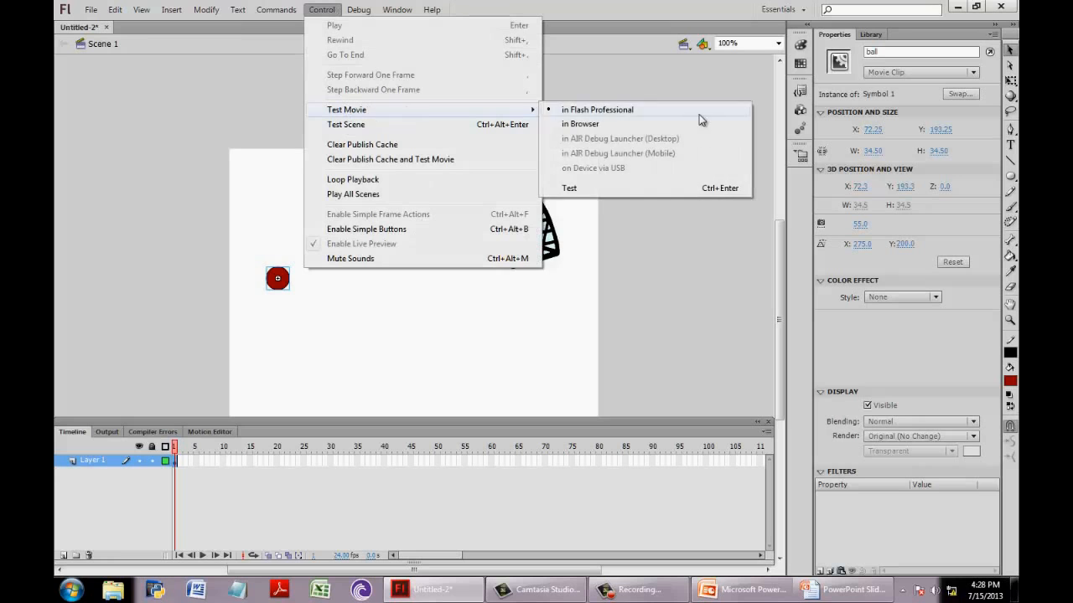
left_click(629, 192)
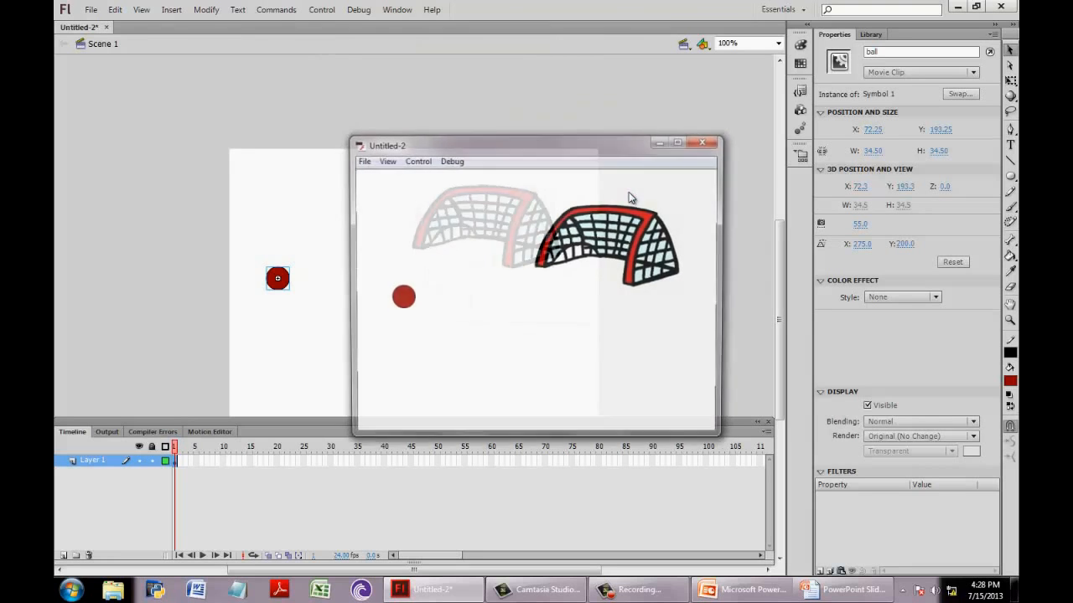
left_click(705, 140)
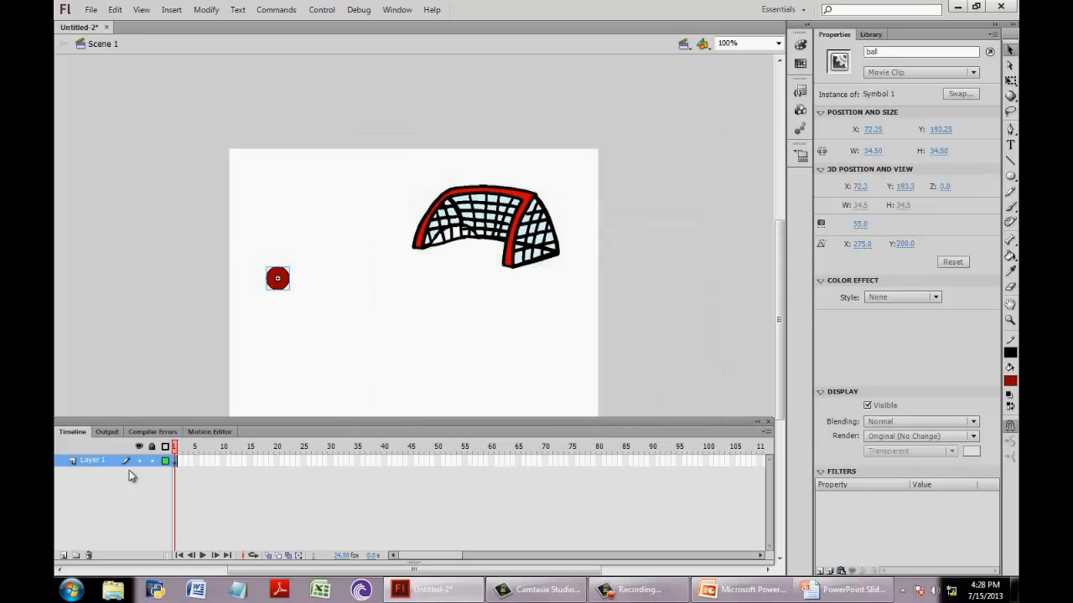
- Add a new layer above Layer 1 and name it "action"
left_click(93, 475)
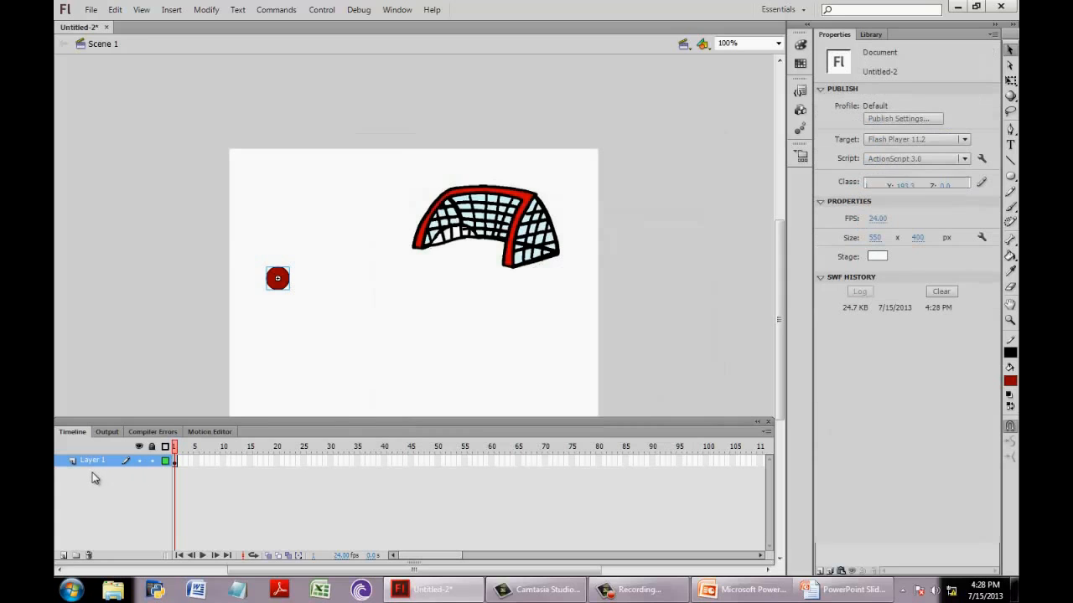
left_click(63, 555)
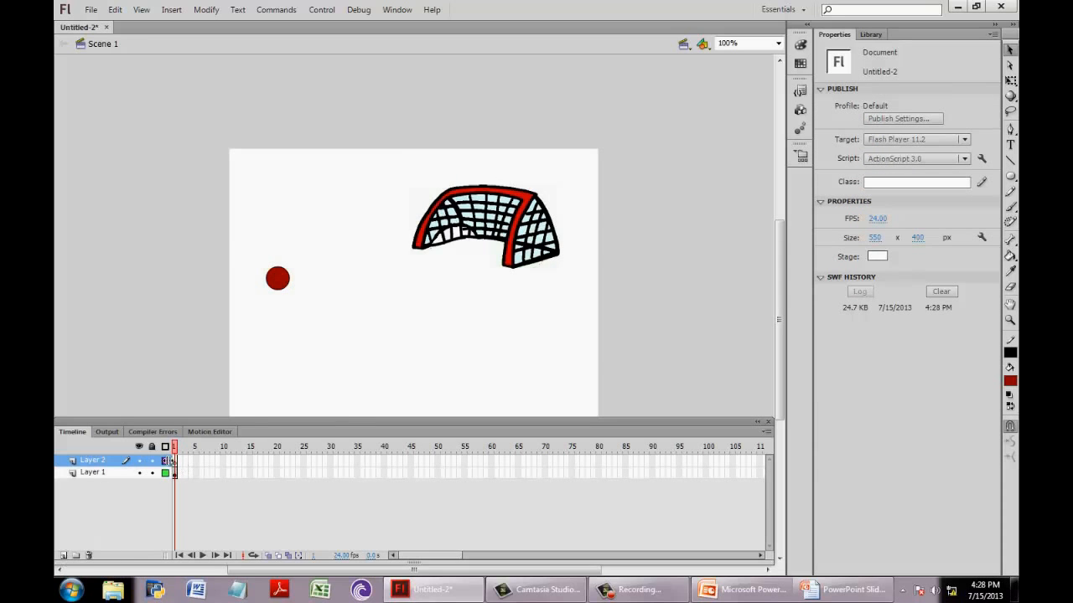
left_click(98, 464)
double_click(98, 462)
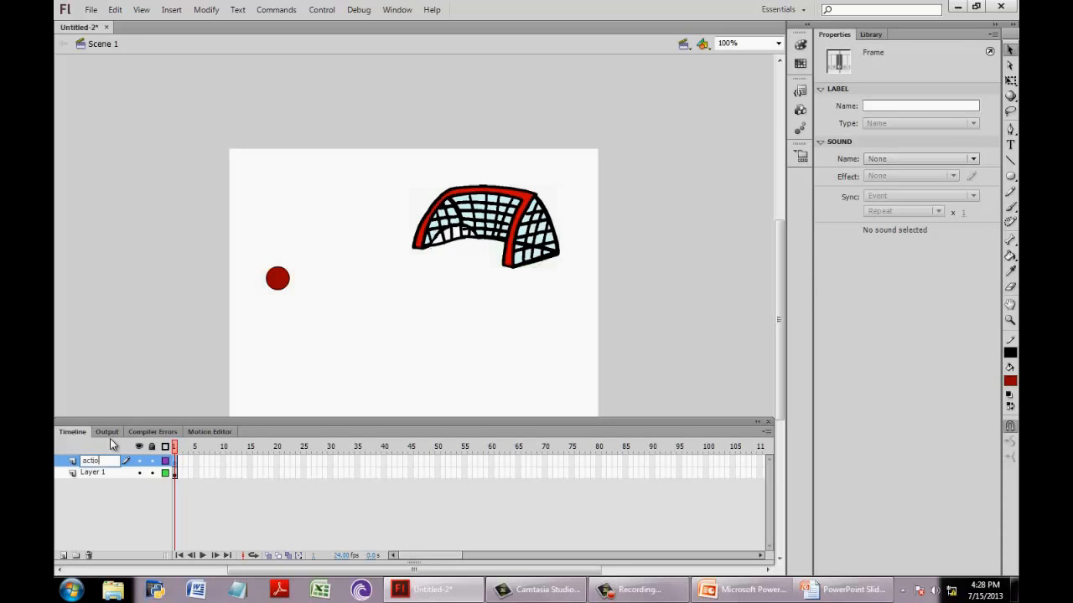
right_click(175, 461)
left_click(211, 453)
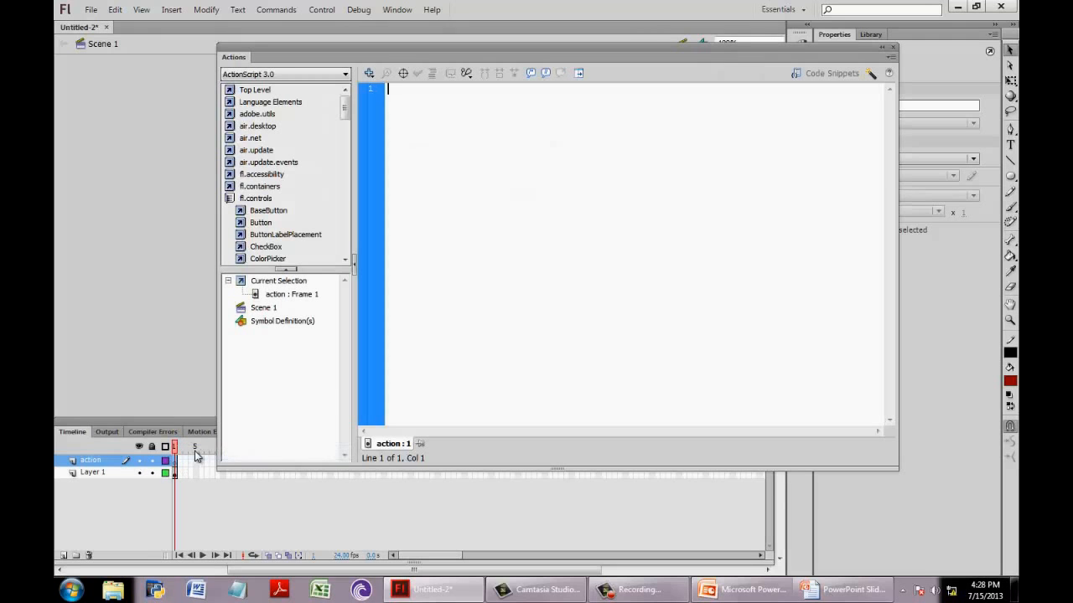
left_click(638, 589)
left_click(955, 528)
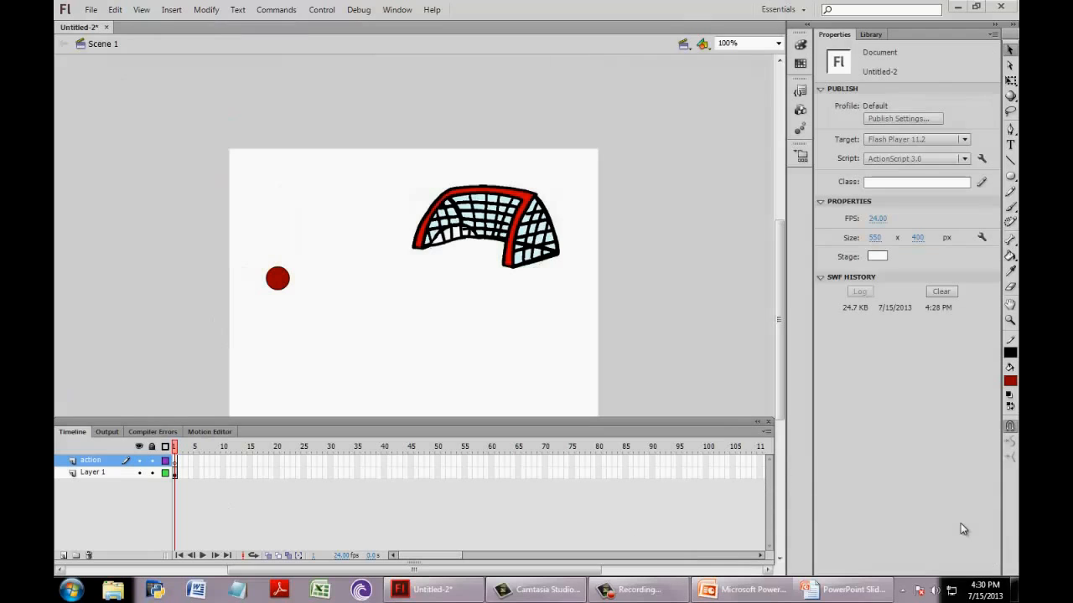
- Paste the copied startDrag/stopDrag script into the actions of frame 1 on the action layer
right_click(176, 467)
left_click(212, 455)
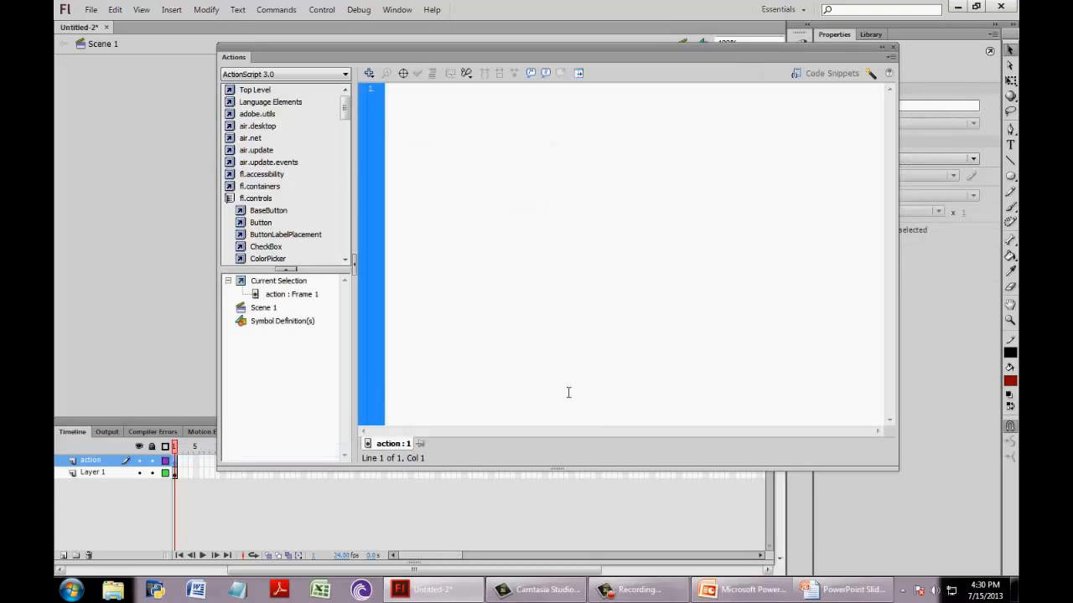
right_click(430, 101)
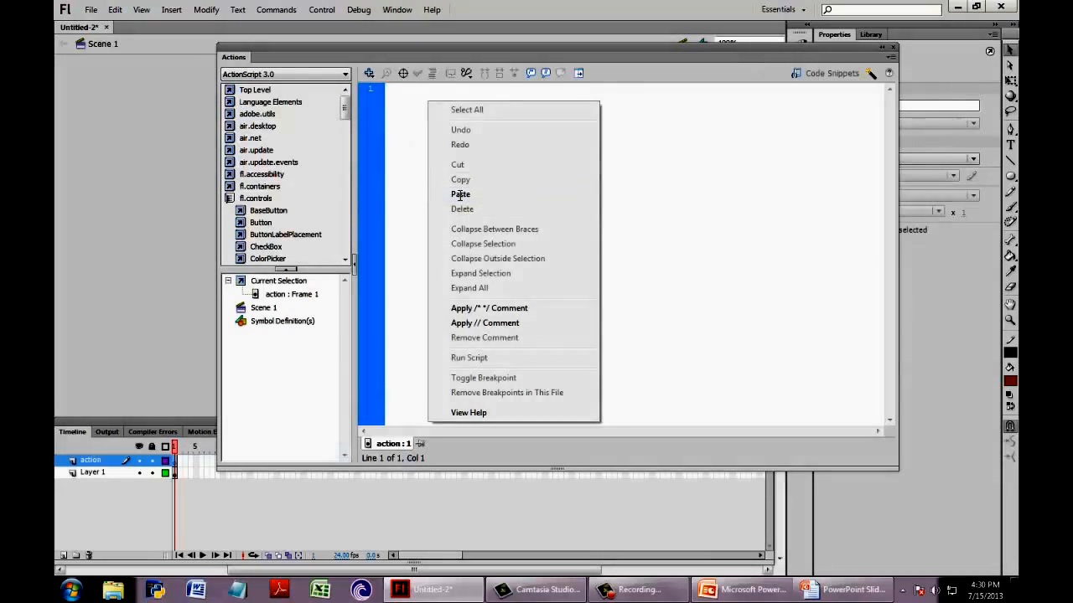
left_click(460, 193)
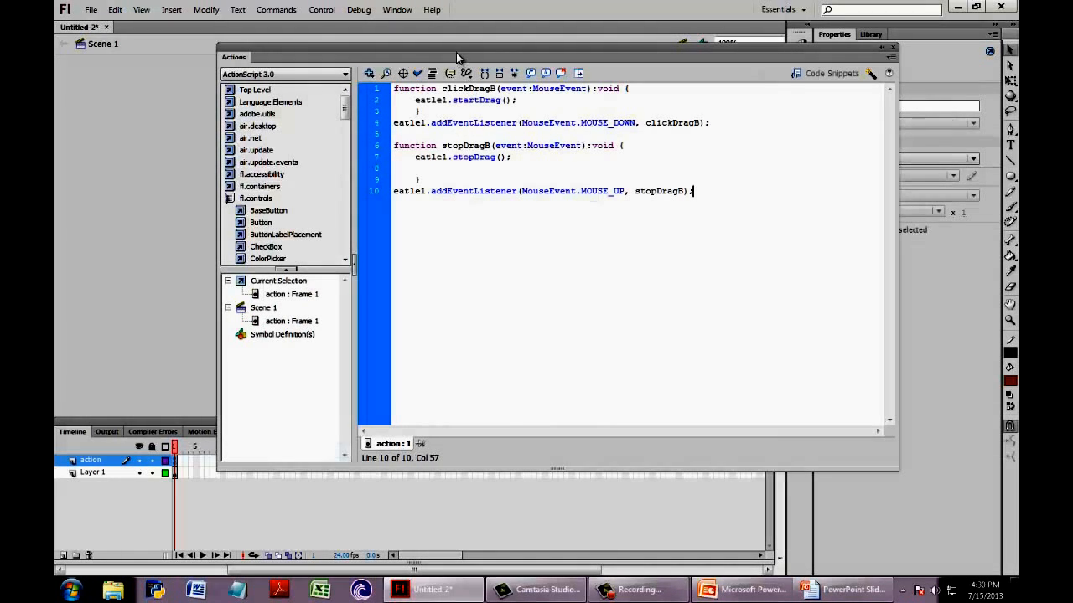
left_click_drag(466, 55, 543, 137)
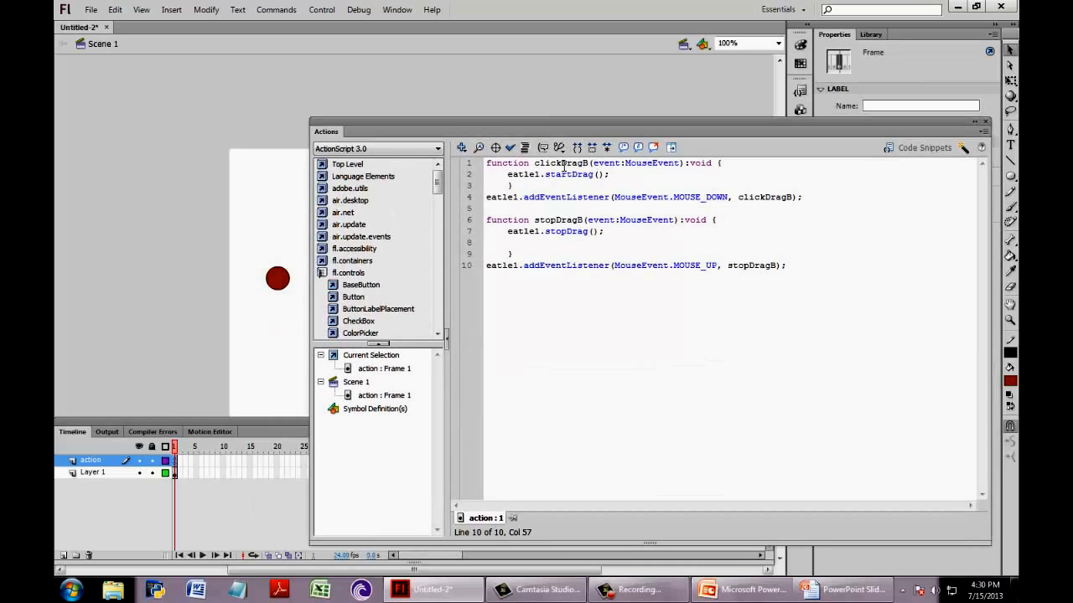
- Replace the instance name eatle1 with ball in the startDrag call on line 2
left_click(538, 176)
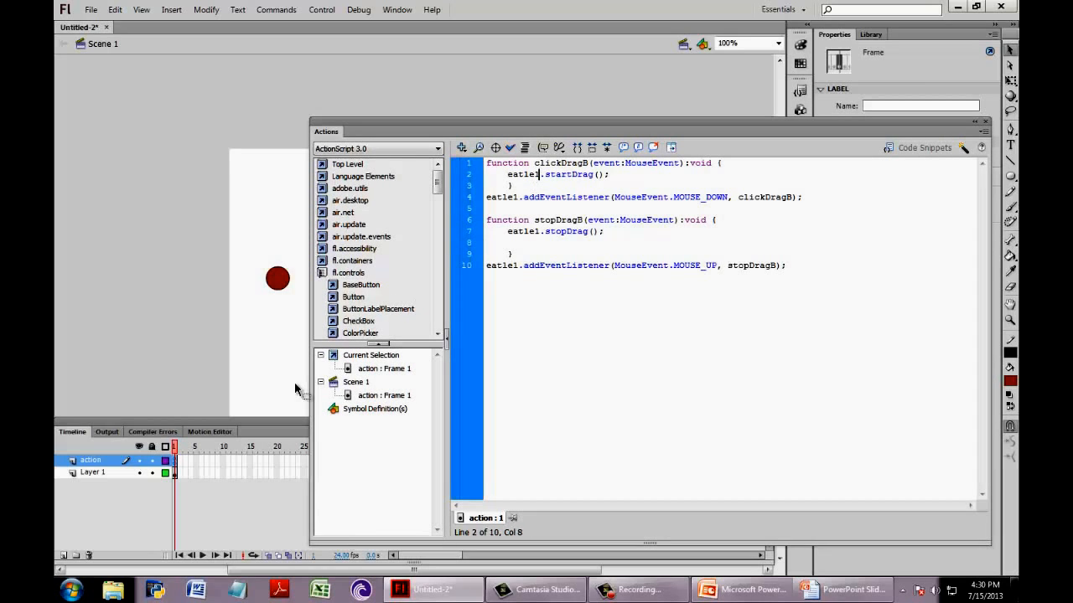
key("BackSpace")
key("BackSpace")
key("BackSpace")
key("BackSpace")
key("BackSpace")
key("BackSpace")
type("ball")
- Change the instance name in the MOUSE_DOWN event listener on line 4 to ball
key("BackSpace")
key("BackSpace")
key("BackSpace")
key("BackSpace")
key("BackSpace")
key("Delete")
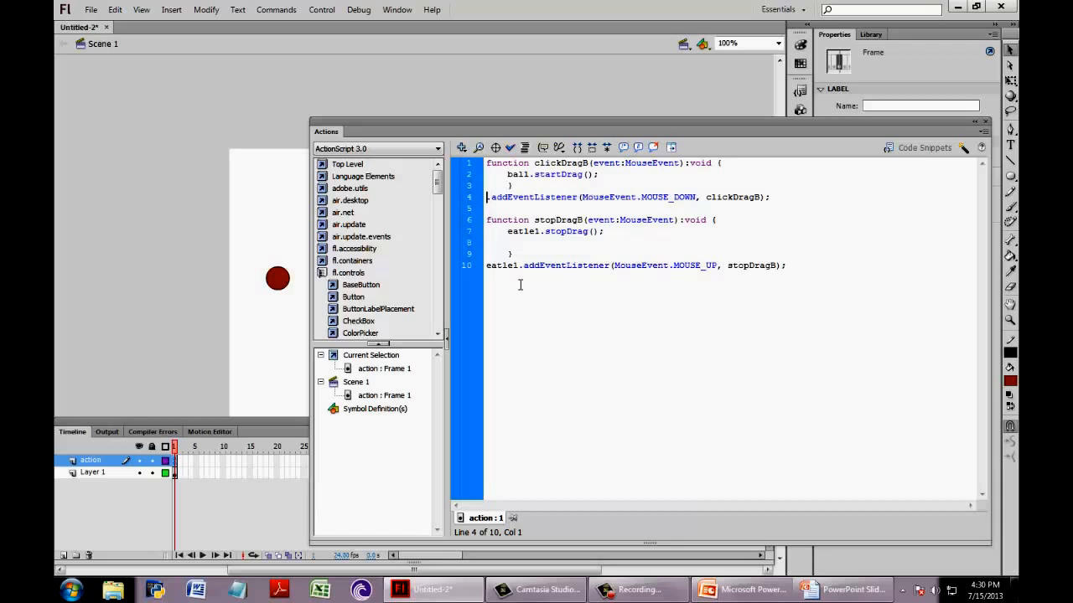
type("ball")
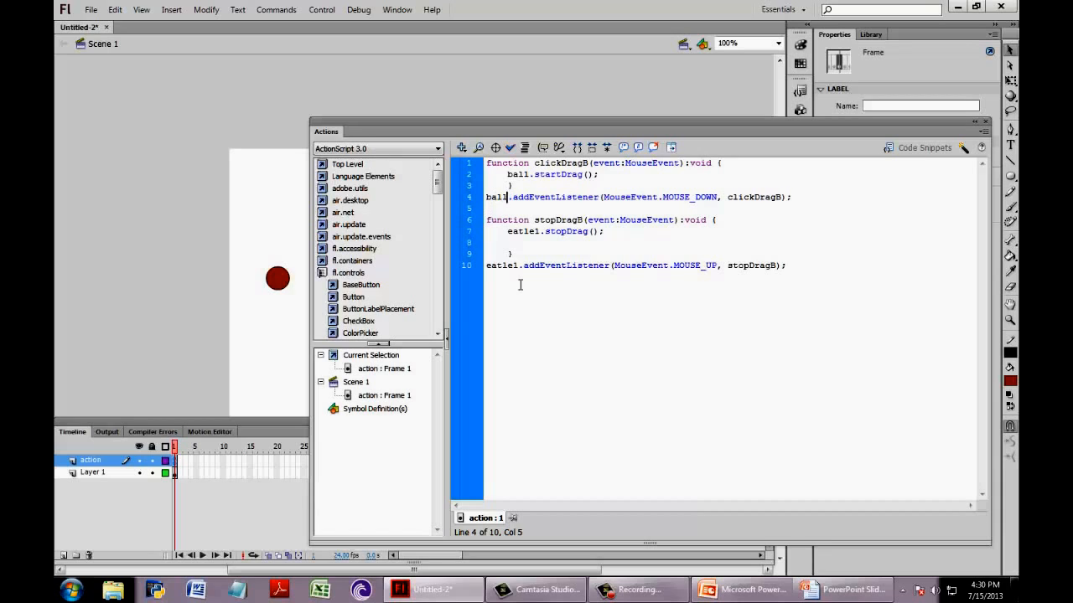
- Replace eatle1 with ball in the stopDrag call on line 7
left_click(541, 231)
key("BackSpace")
key("BackSpace")
key("BackSpace")
key("BackSpace")
key("BackSpace")
key("BackSpace")
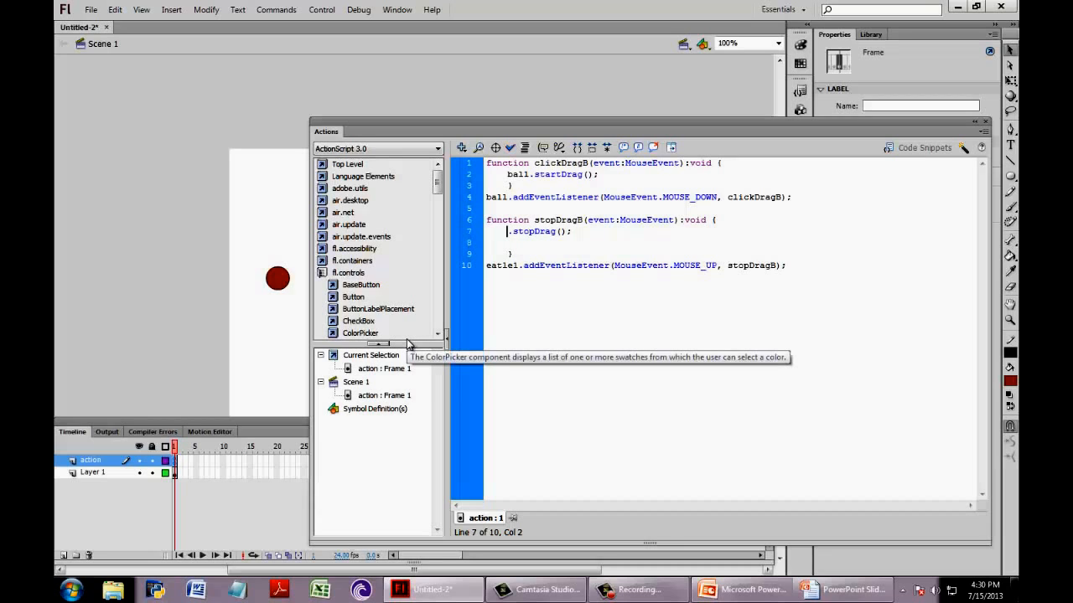
type("b")
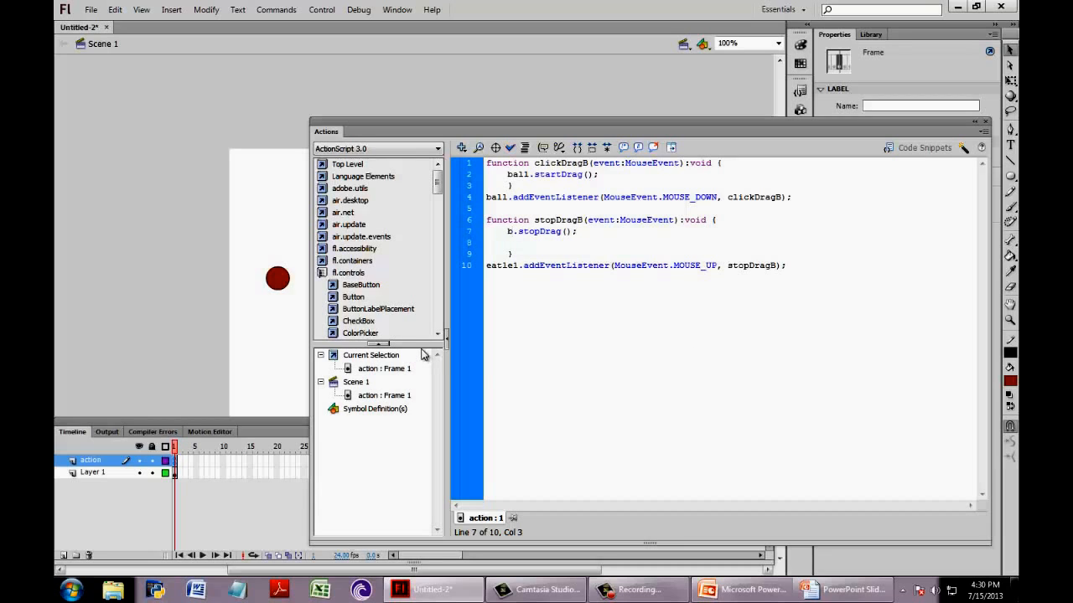
type("all")
- Change the instance name in the MOUSE_UP event listener on line 10 to ball and close the script editor
left_click(520, 265)
key("BackSpace")
key("BackSpace")
key("BackSpace")
key("BackSpace")
key("BackSpace")
key("BackSpace")
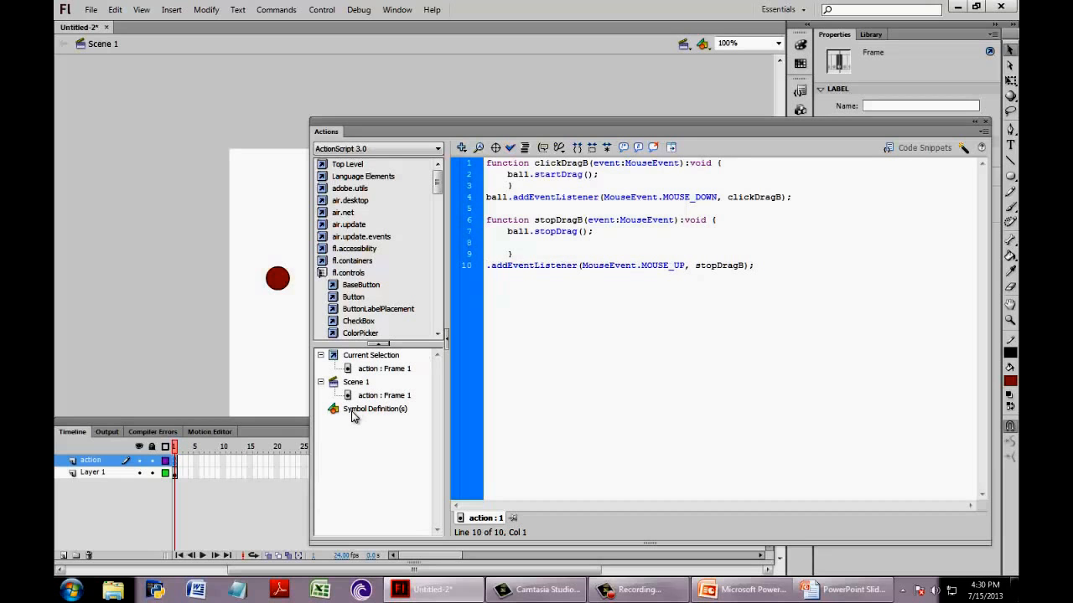
type("ball")
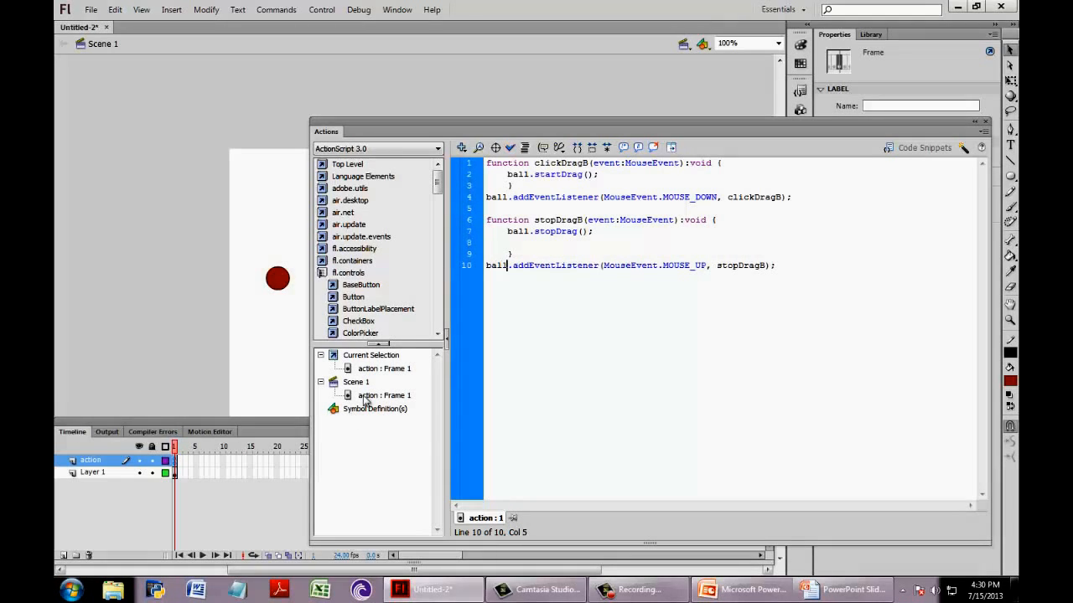
left_click(984, 121)
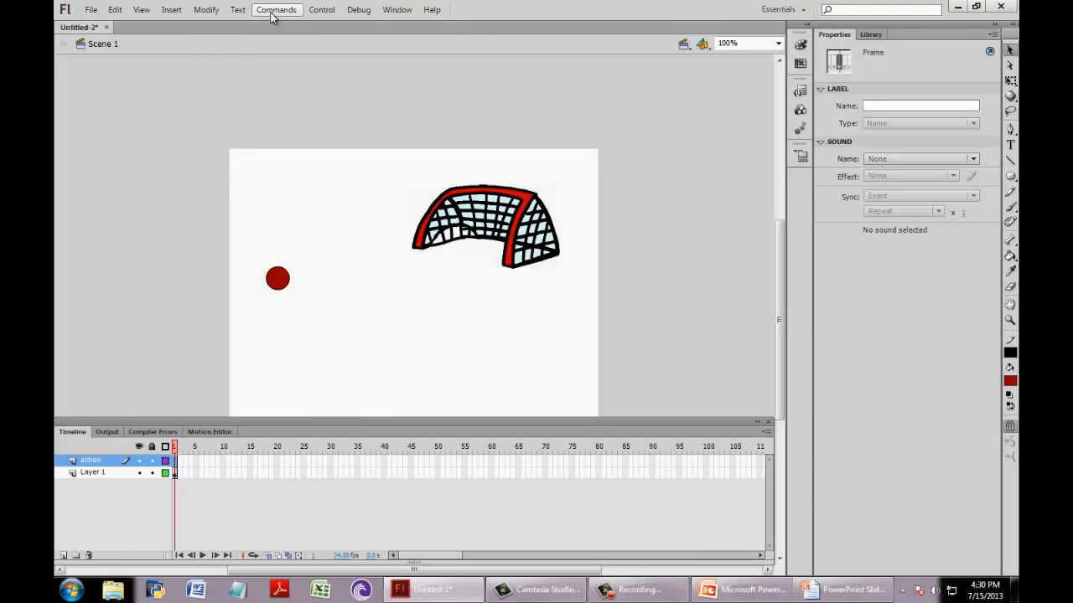
- Test the movie by moving the ball over to the goal, and close the preview
key("ctrl+Return")
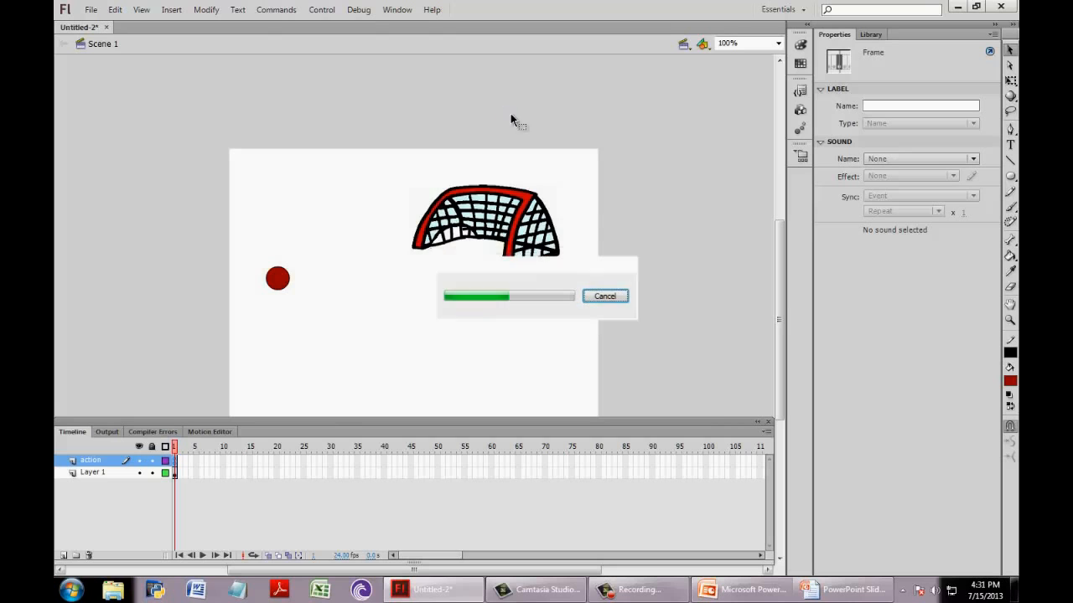
left_click_drag(479, 331, 634, 299)
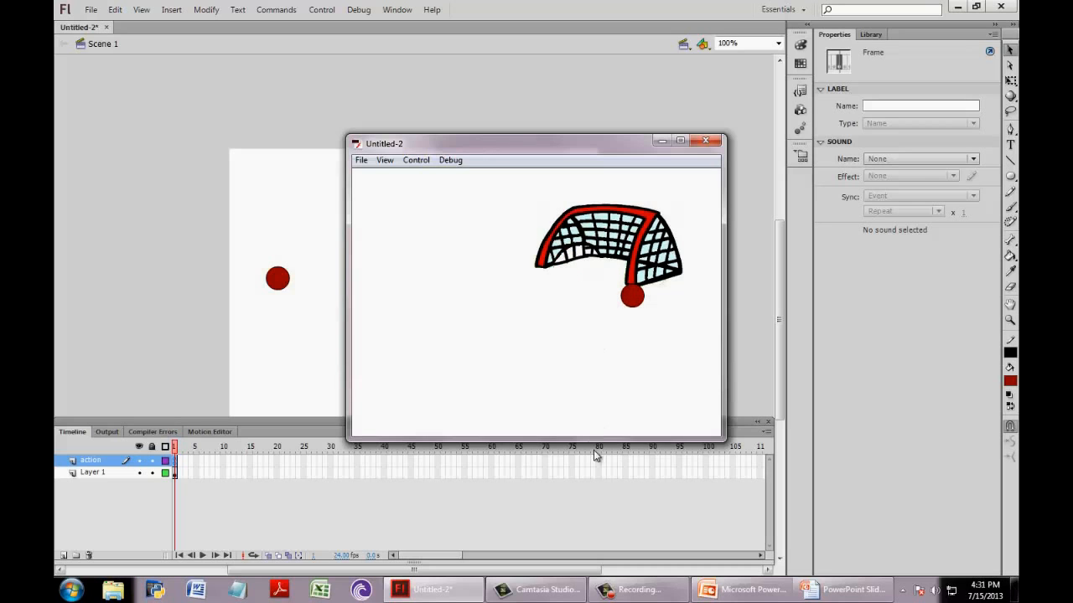
left_click(705, 140)
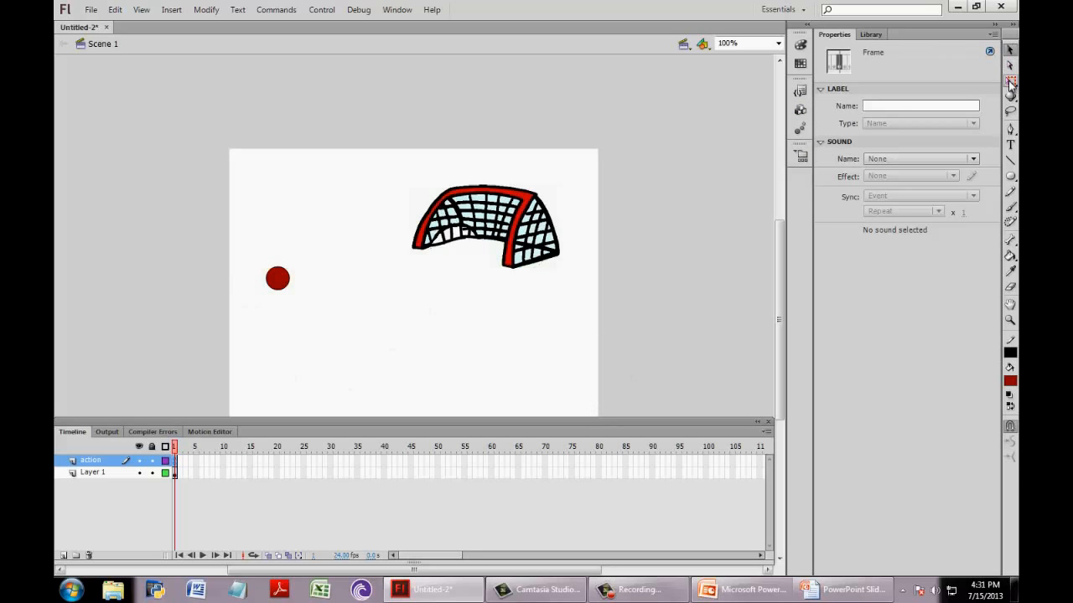
- Draw a Classic Text box of type Dynamic Text, about 394 by 102 px, below the ball and goal
key("t")
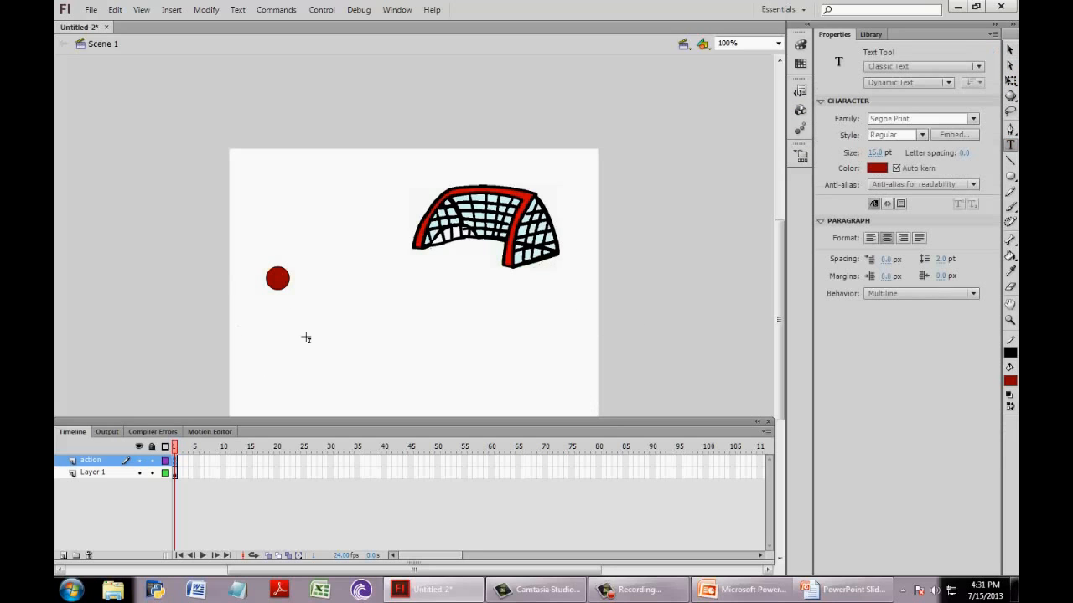
left_click_drag(286, 327, 548, 381)
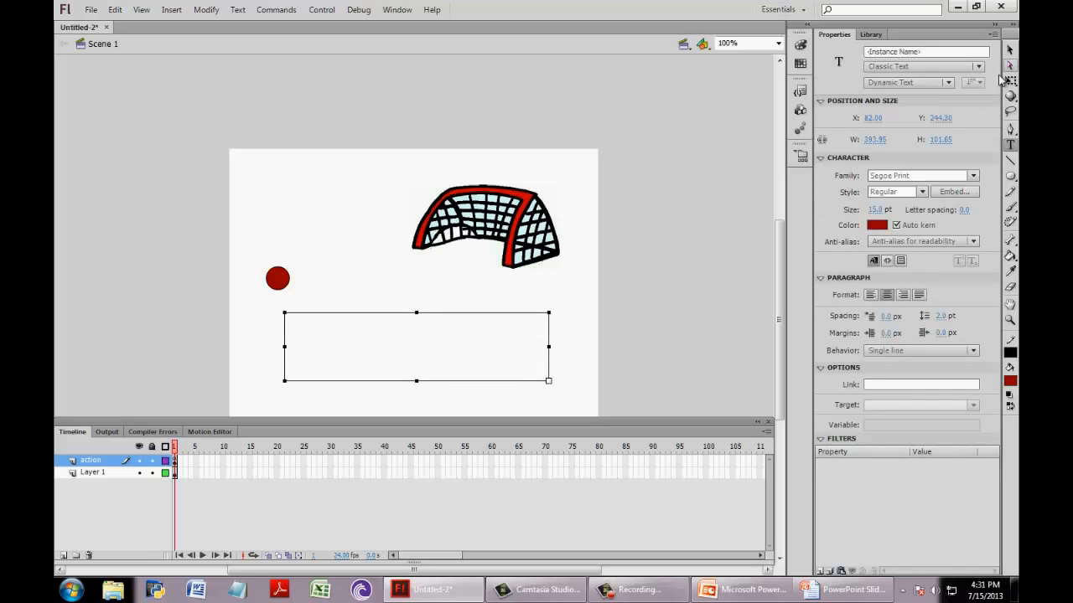
left_click(977, 67)
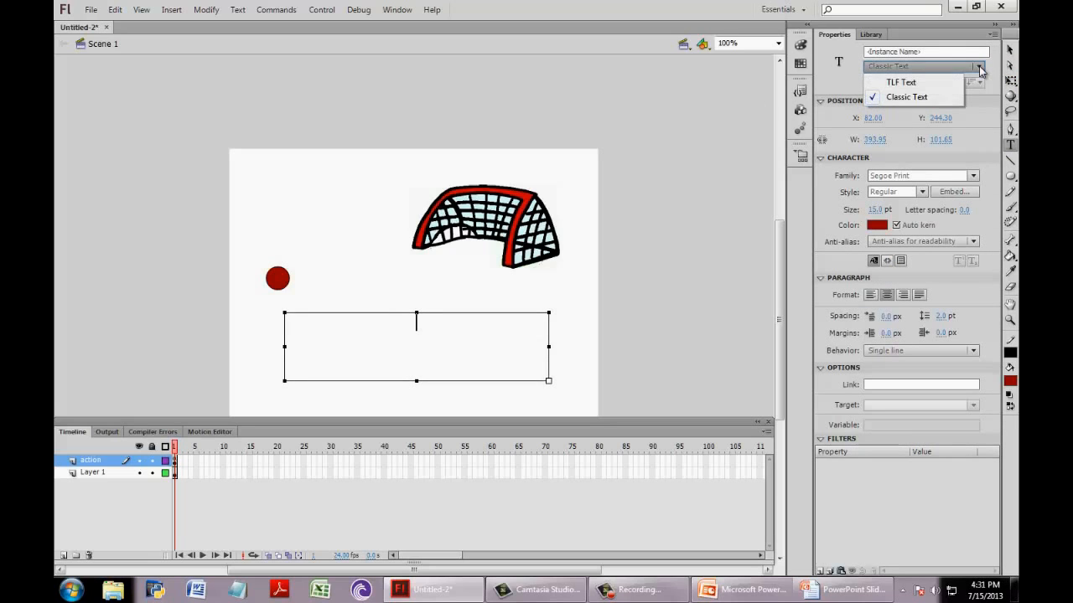
left_click(979, 69)
left_click(950, 84)
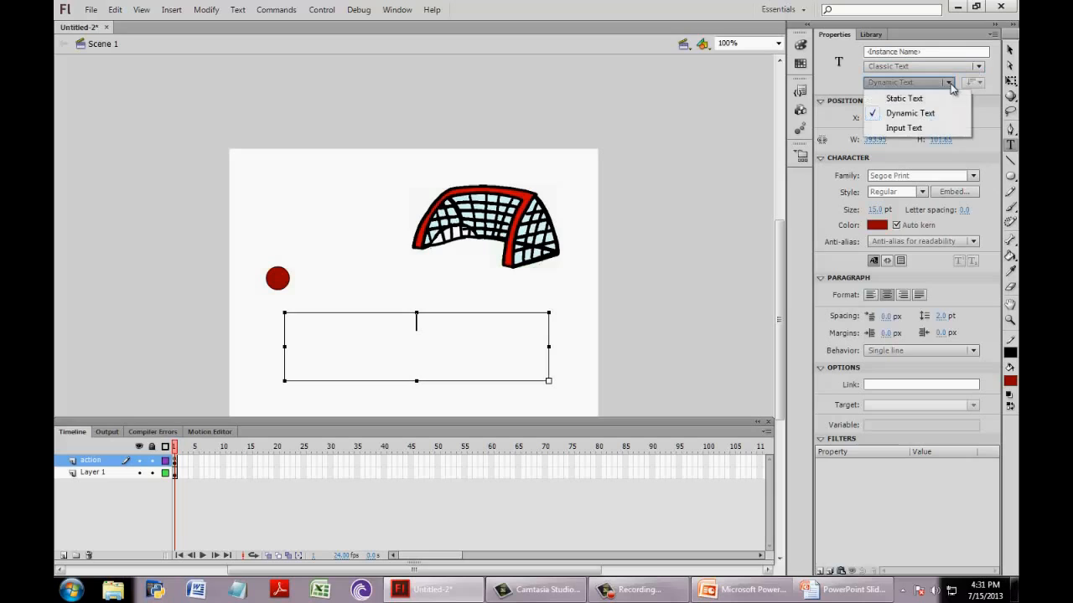
left_click(952, 87)
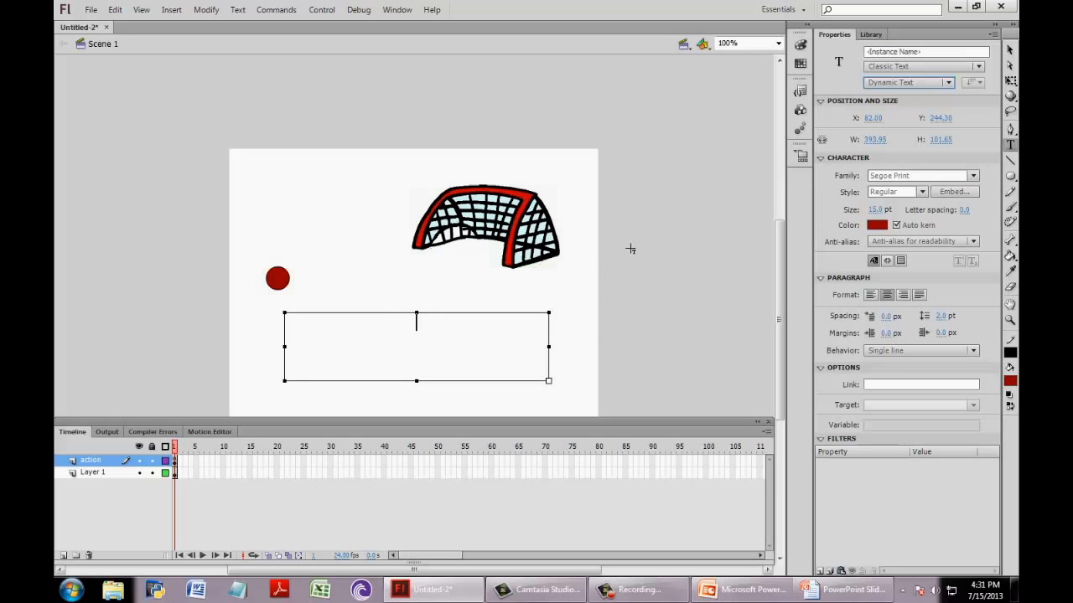
left_click(947, 83)
left_click(947, 85)
- Enter "Score a Goal!" in the text box and set its font size to 33 pt
type("sc")
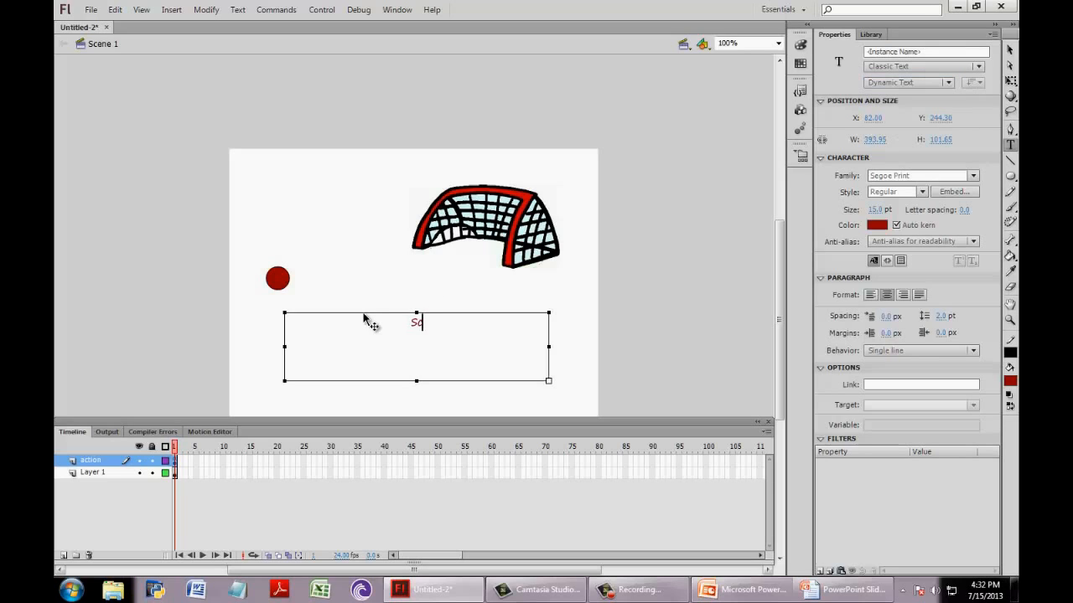
type("ore a Goal!")
left_click_drag(385, 328, 482, 328)
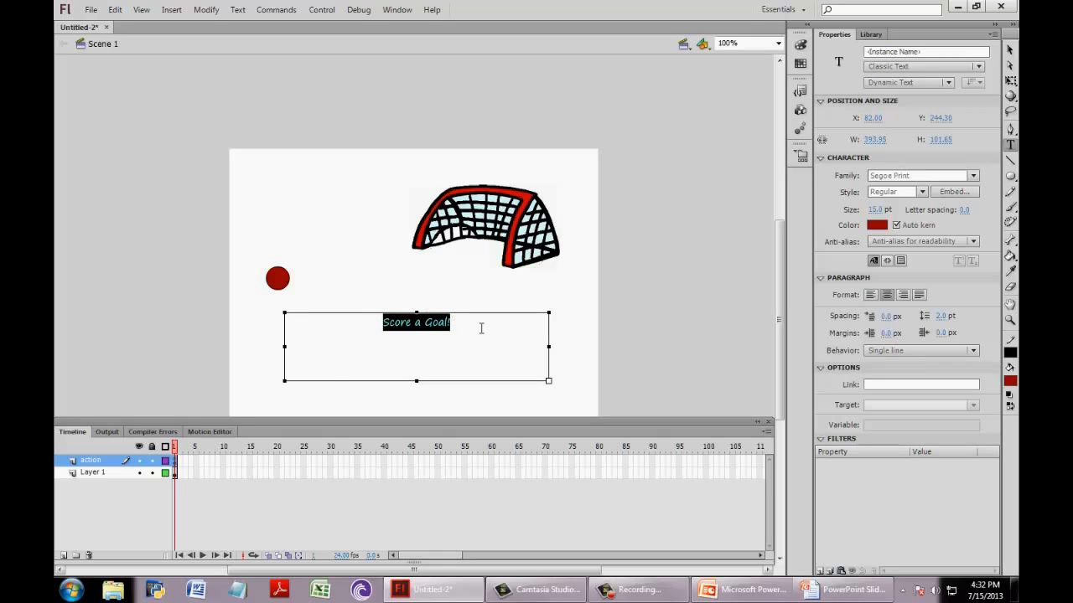
left_click_drag(884, 215, 890, 211)
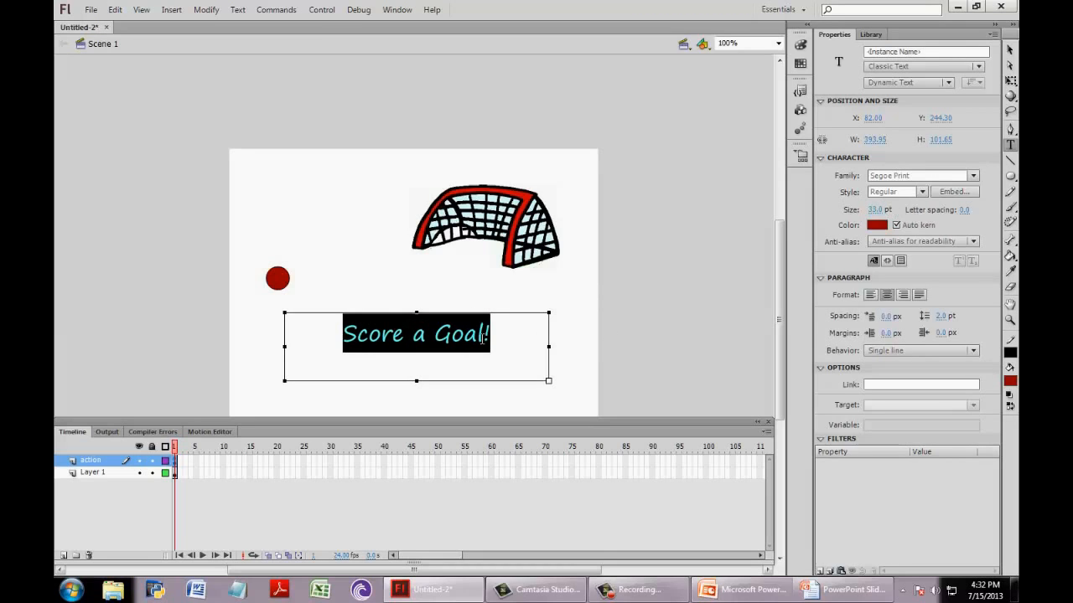
- Shrink the "Score a Goal!" text box to about 370 by 63 px
key("Escape")
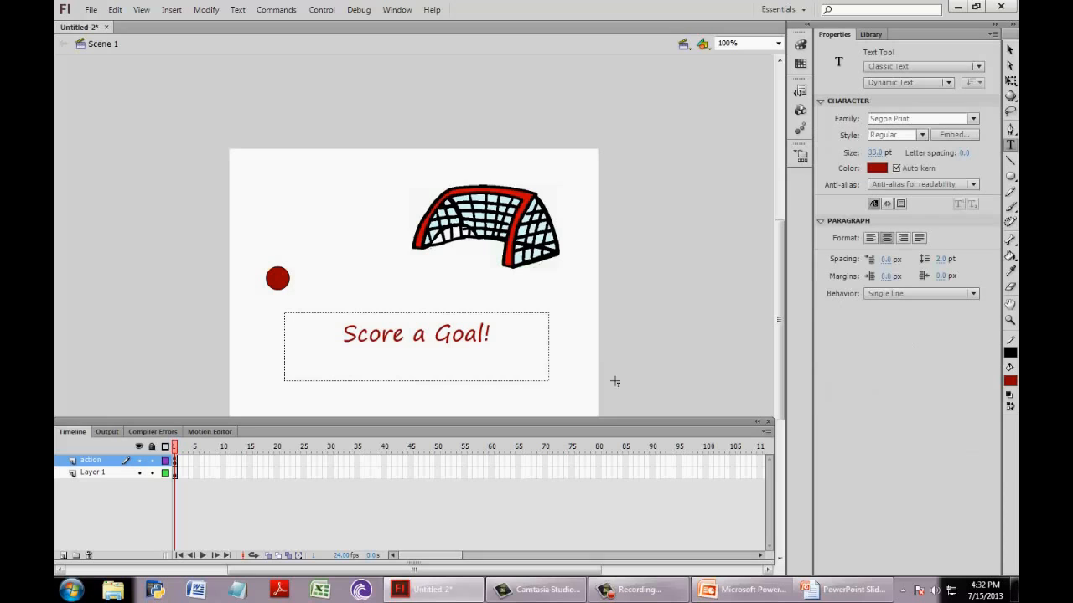
left_click(515, 377)
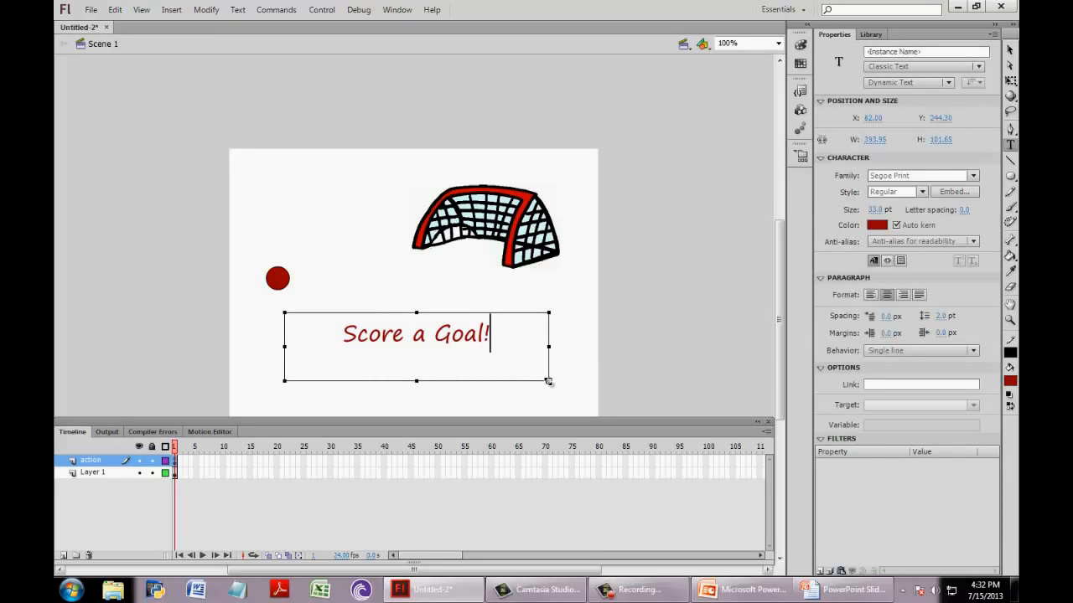
left_click_drag(548, 381, 537, 356)
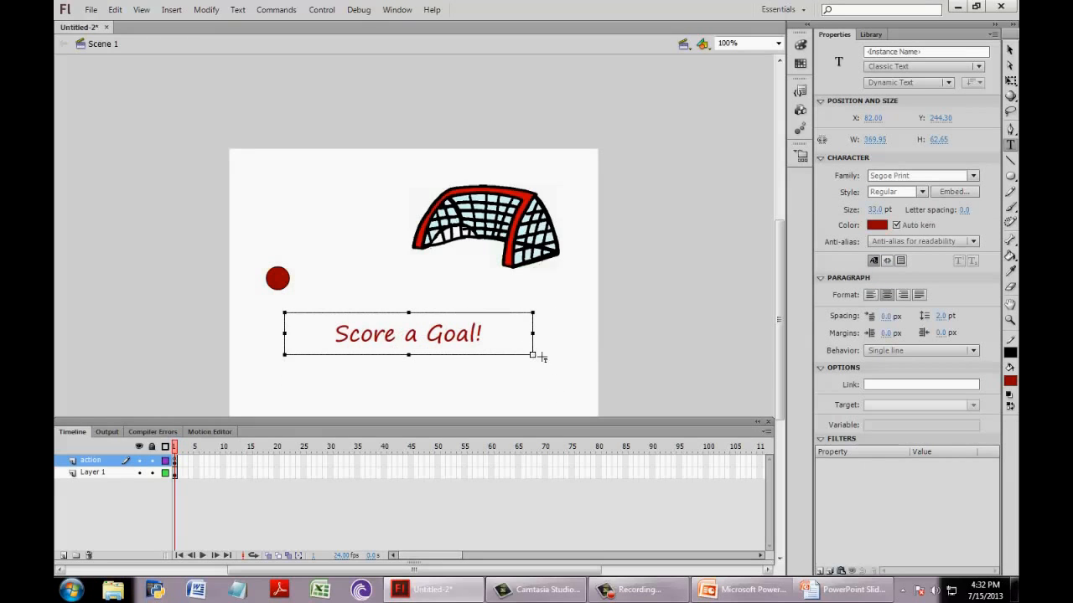
left_click(313, 11)
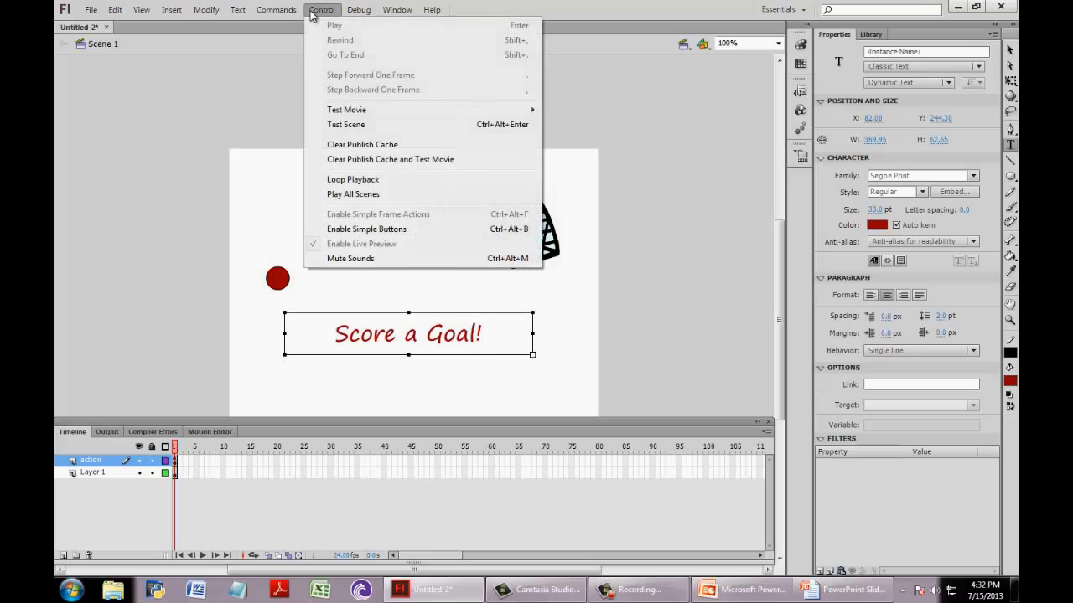
left_click(343, 349)
- Embed the Segoe Print Regular font of the selected "Score a Goal!" text with the All character range
left_click_drag(342, 347, 506, 334)
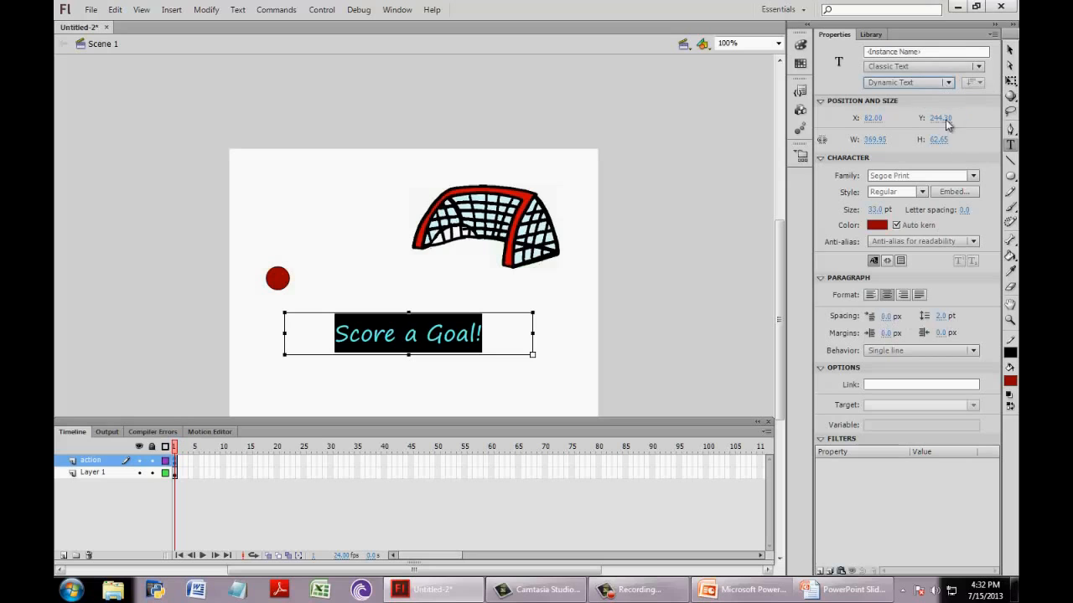
left_click(963, 192)
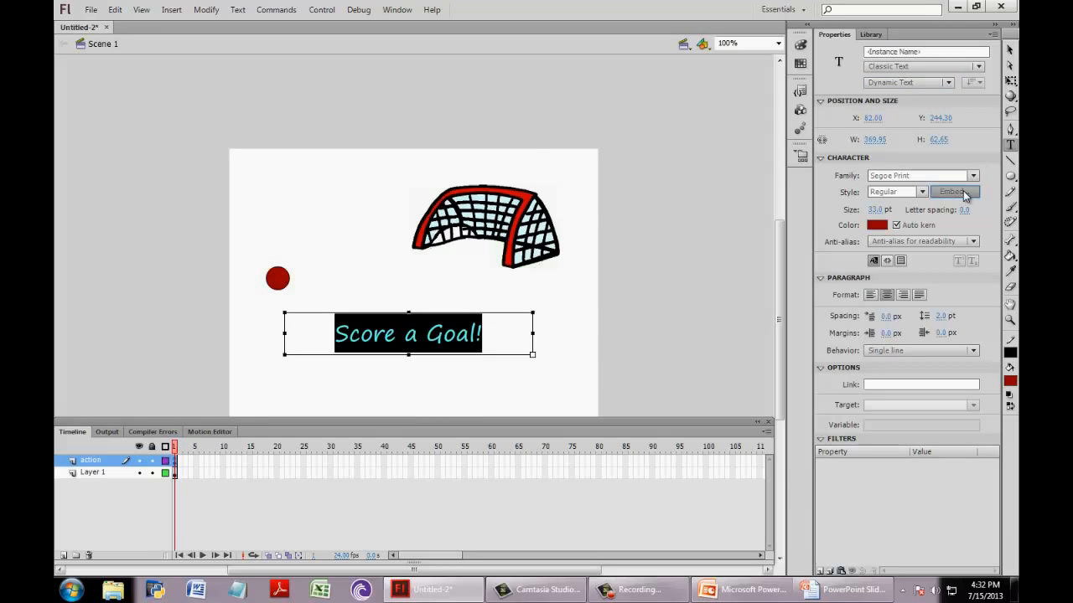
left_click(523, 243)
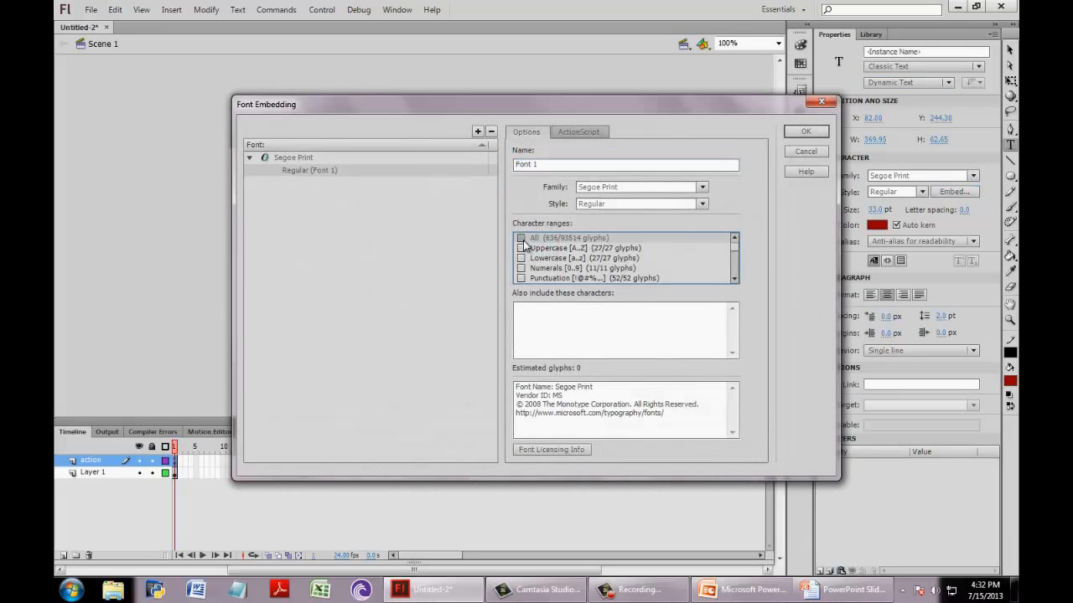
left_click(522, 239)
left_click(801, 134)
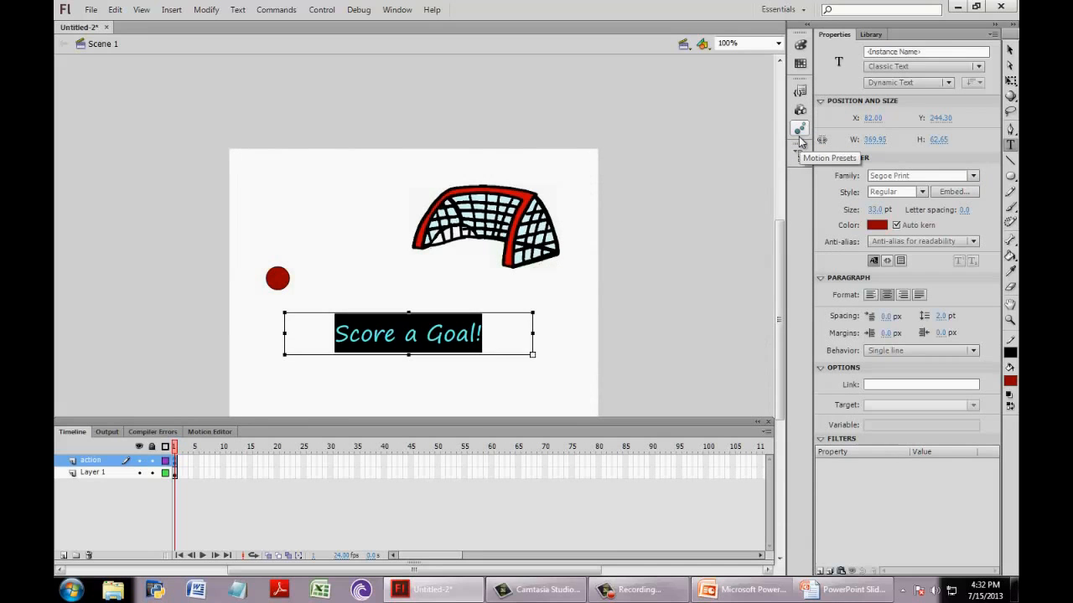
- Test the movie by moving the ball onto the goal above the "Score a Goal!" text, and close the preview
left_click(277, 10)
mouse_move(314, 15)
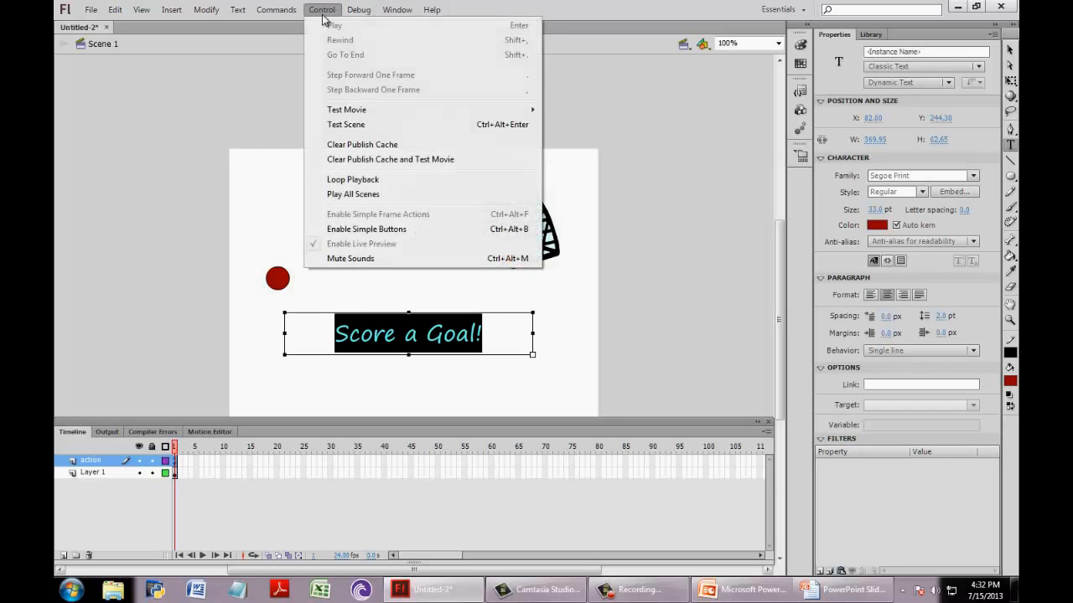
mouse_move(347, 116)
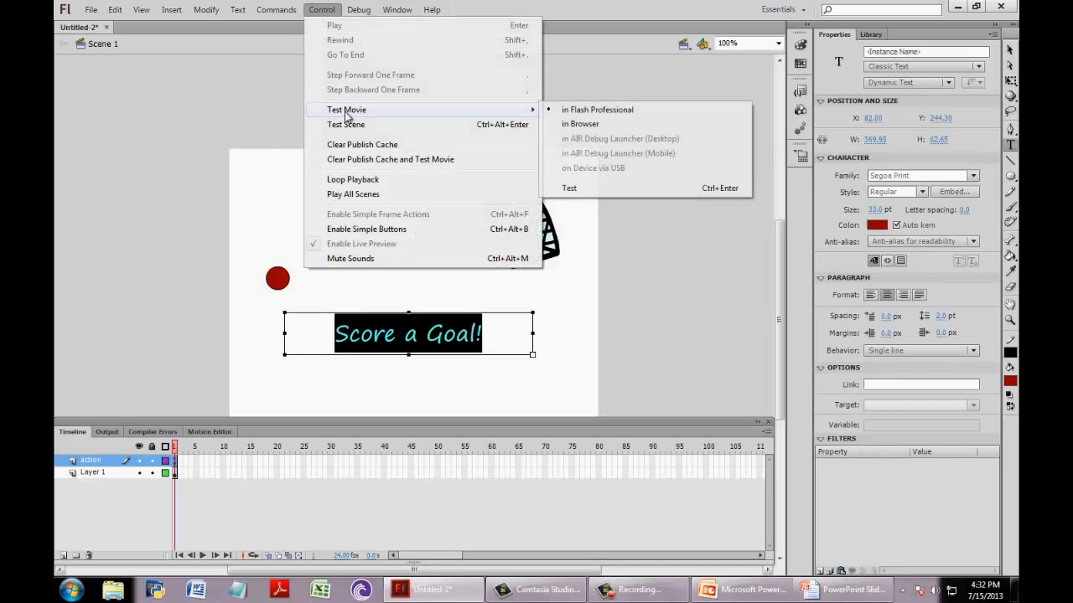
left_click(574, 188)
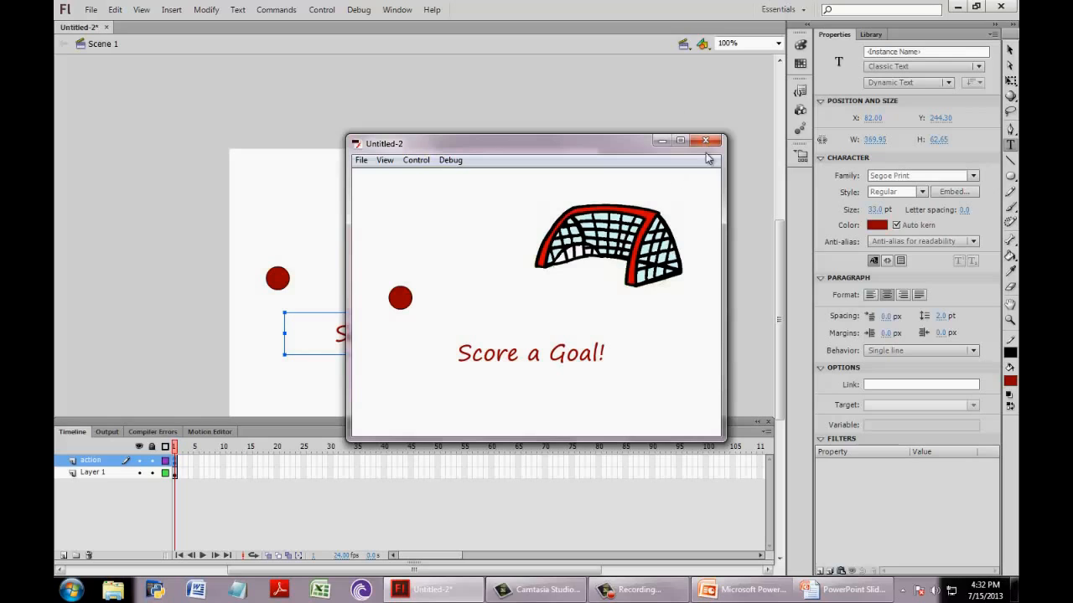
left_click(616, 267)
left_click_drag(617, 263, 590, 269)
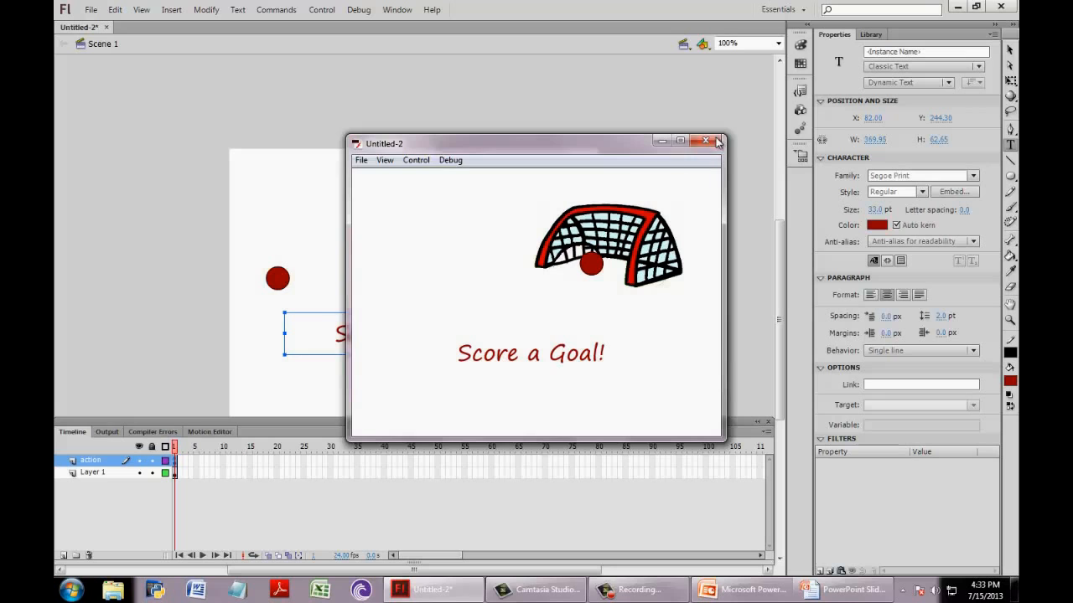
left_click(705, 141)
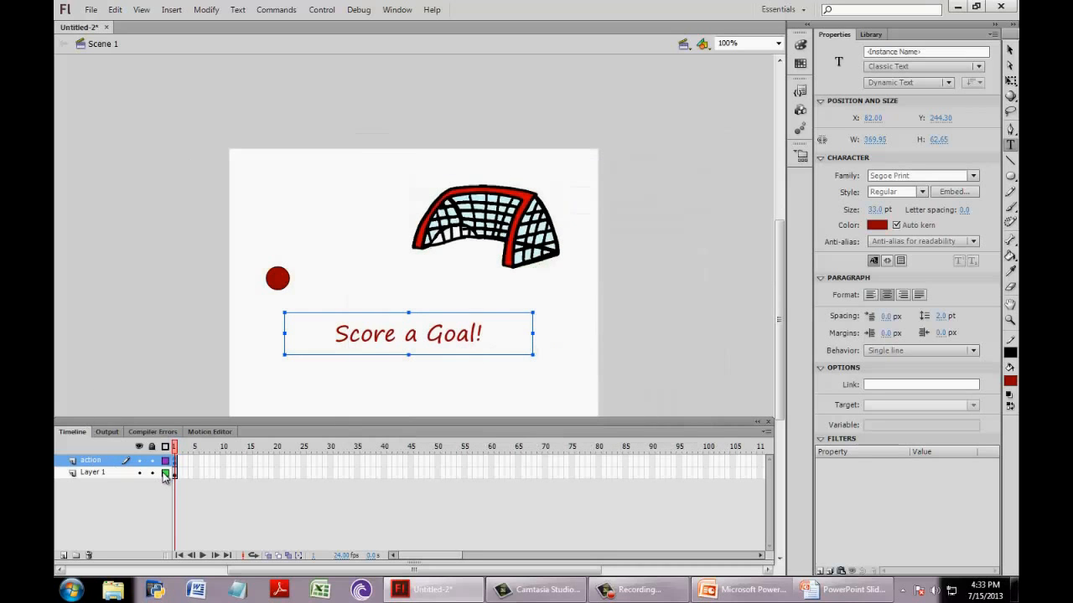
- Open frame 1's script on the action layer and declare function checkGoal(event:MouseEvent):void on line 12, leaving a blank line before it
right_click(178, 461)
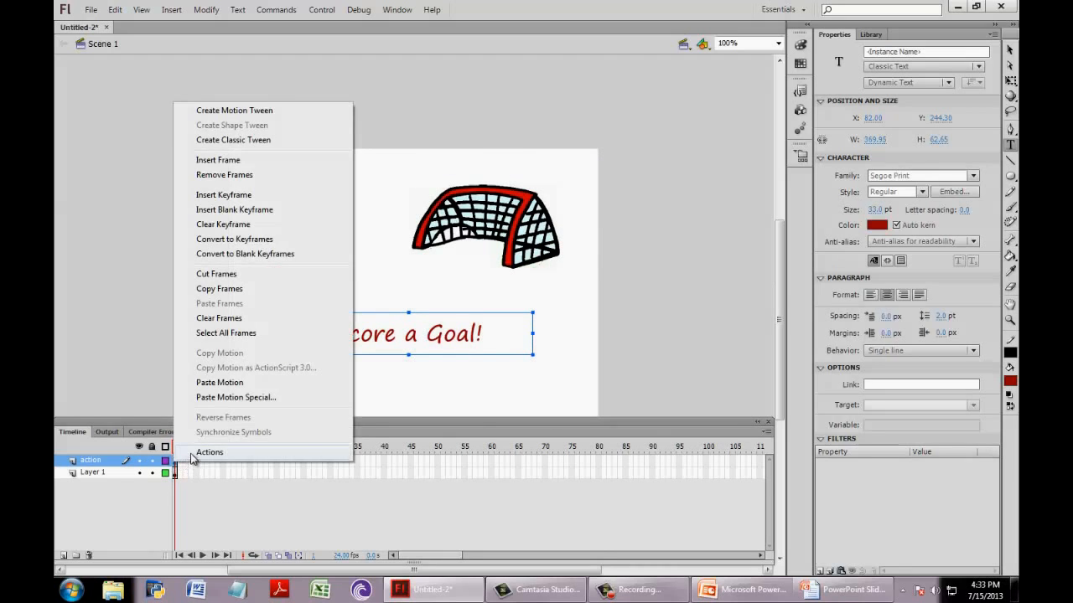
left_click(205, 452)
left_click(772, 267)
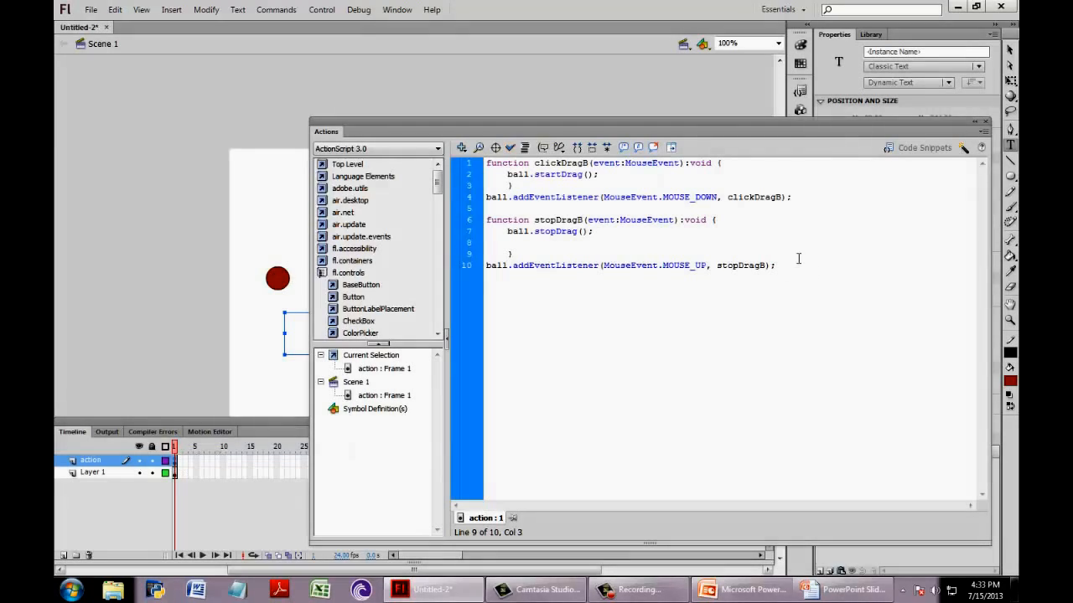
type(";")
key("Return")
key("Return")
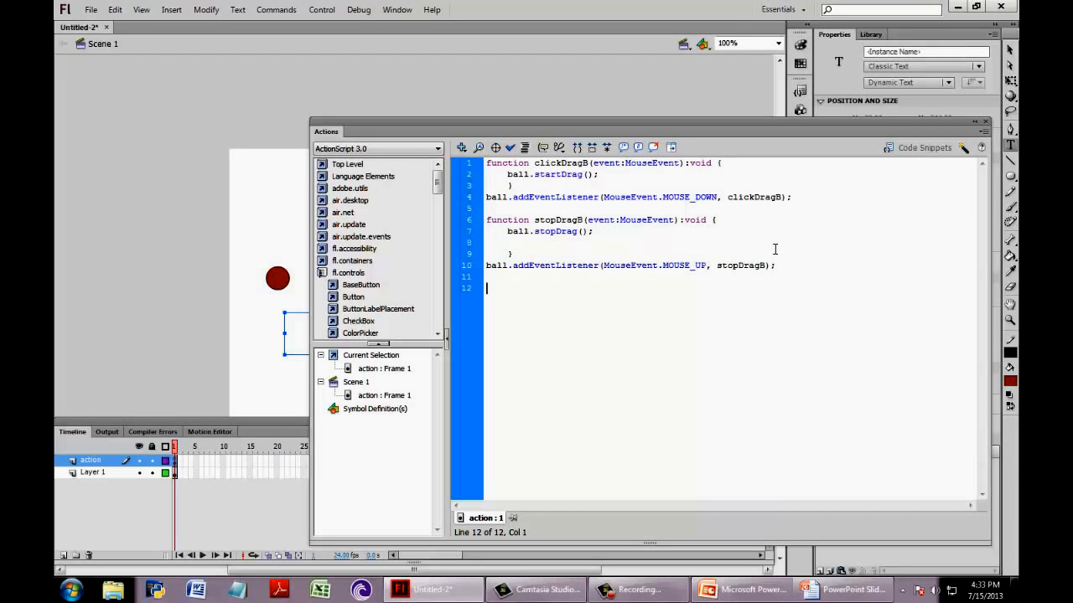
type("function checkGoal()")
key("Left")
type("event:")
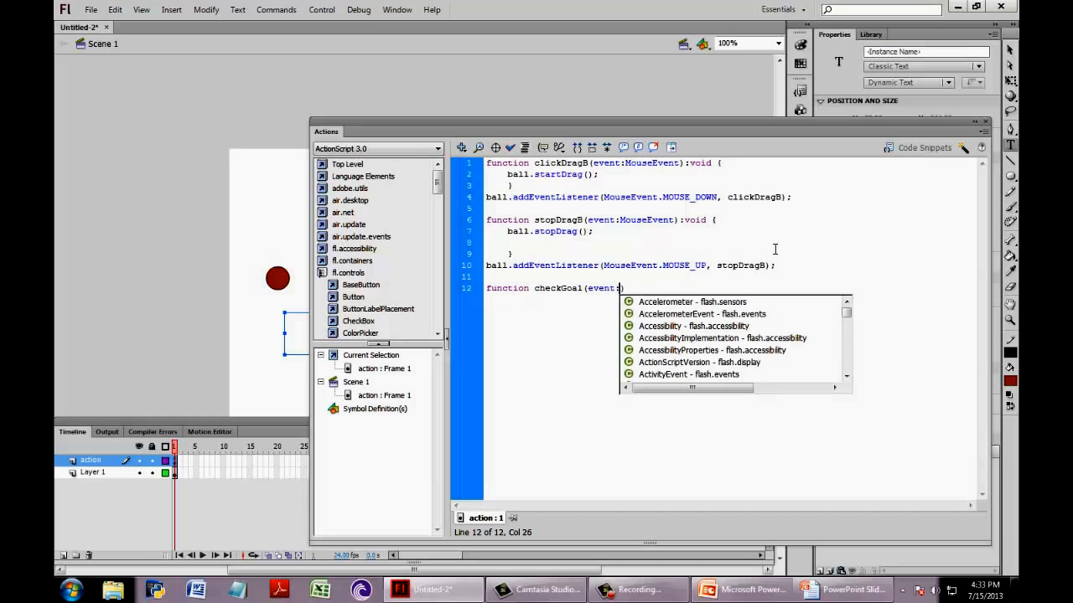
type("Mo")
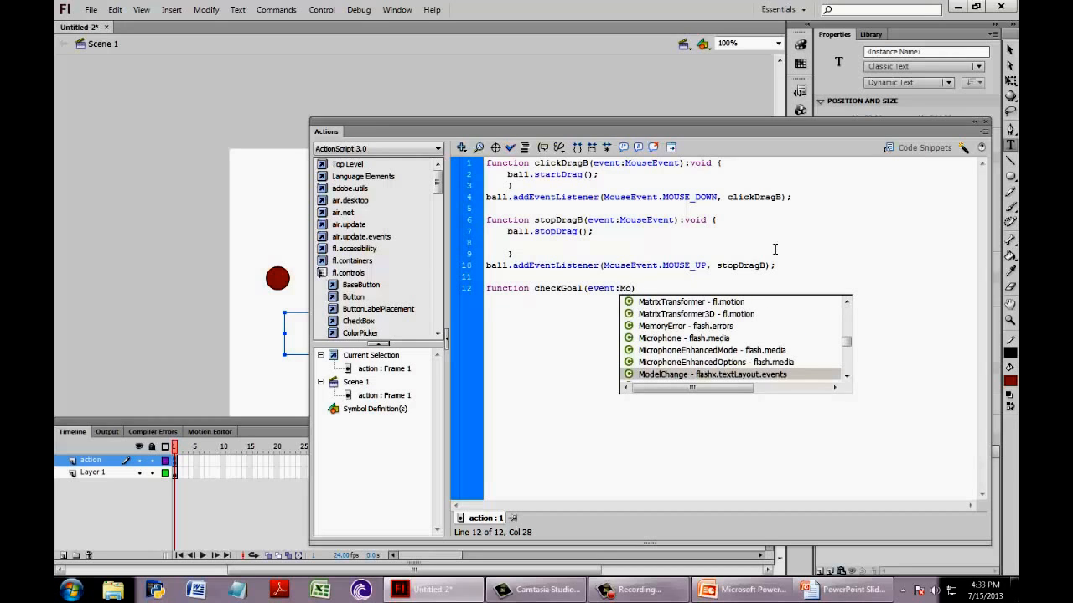
type("useEvent")
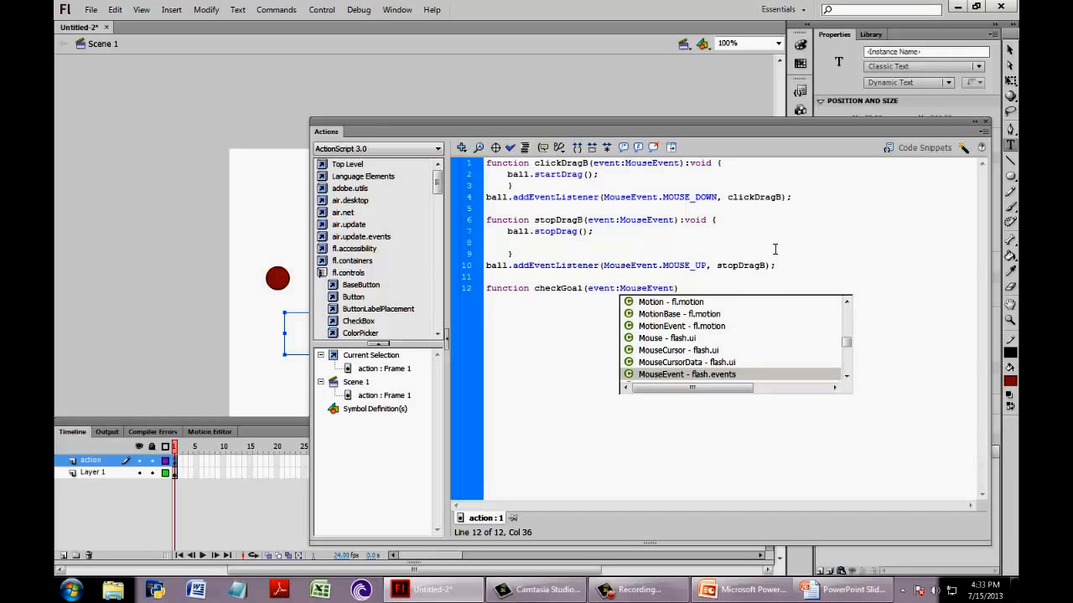
type("):void")
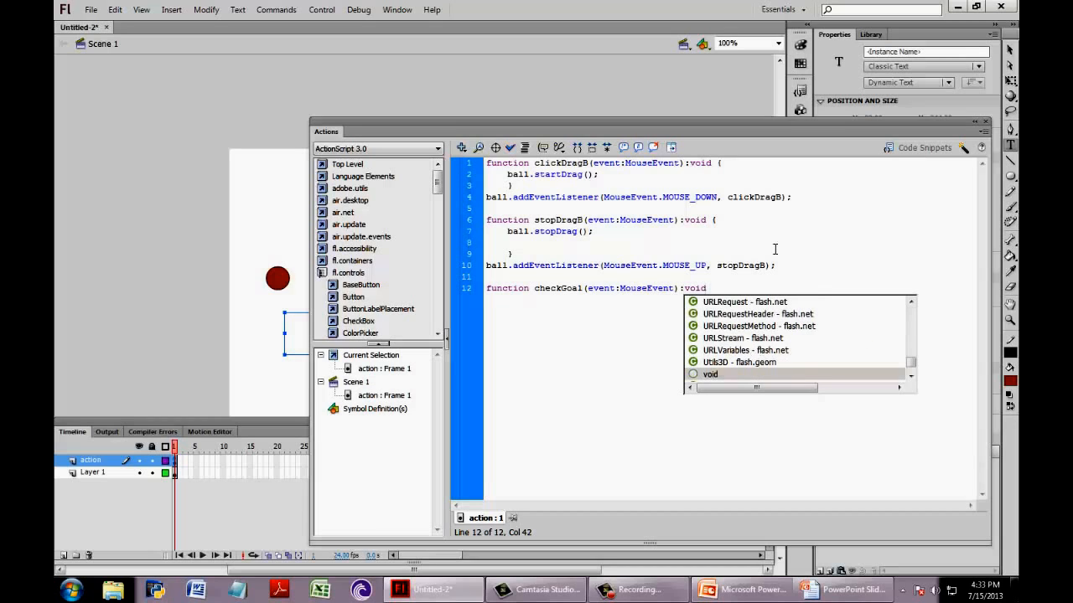
- Give the checkGoal function a body in curly braces with empty lines between them
type("{}")
key("Left")
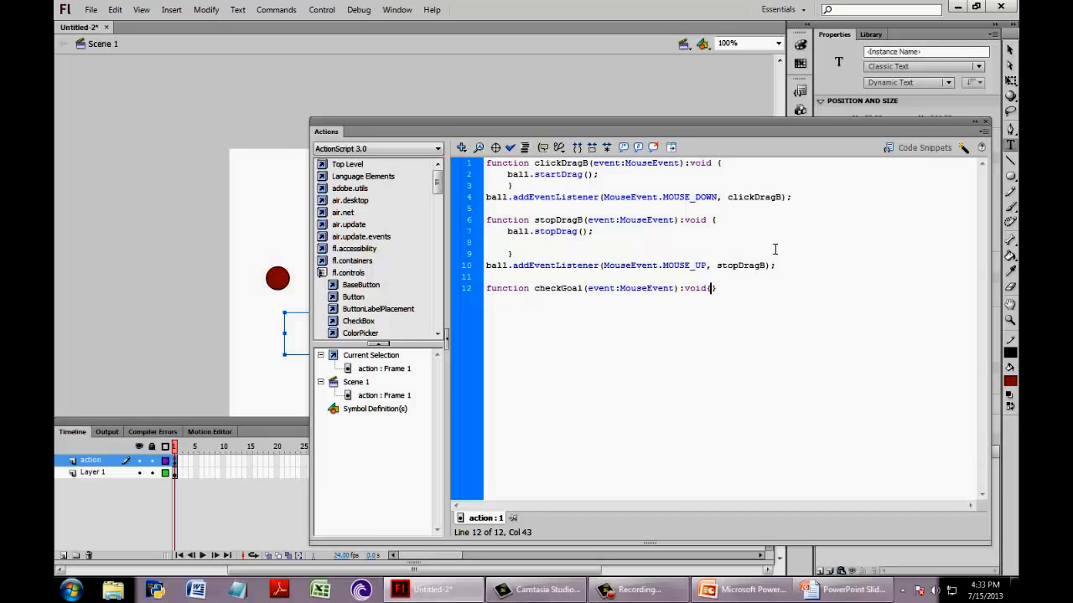
key("Return")
key("Return")
key("Return")
- Close the script editor and show the rulers around the stage
left_click(276, 222)
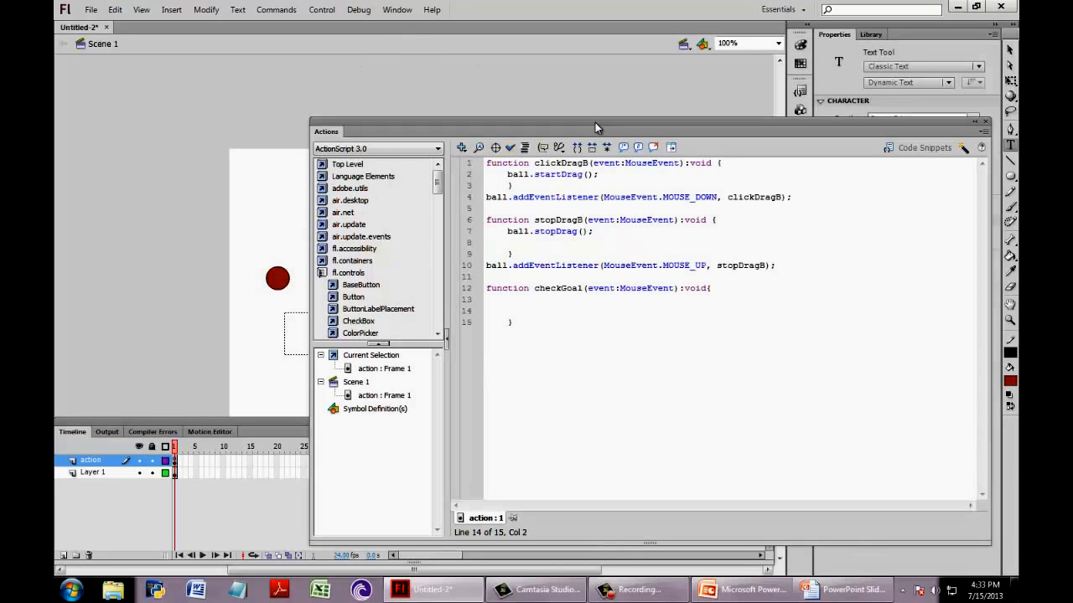
left_click(985, 123)
left_click(141, 9)
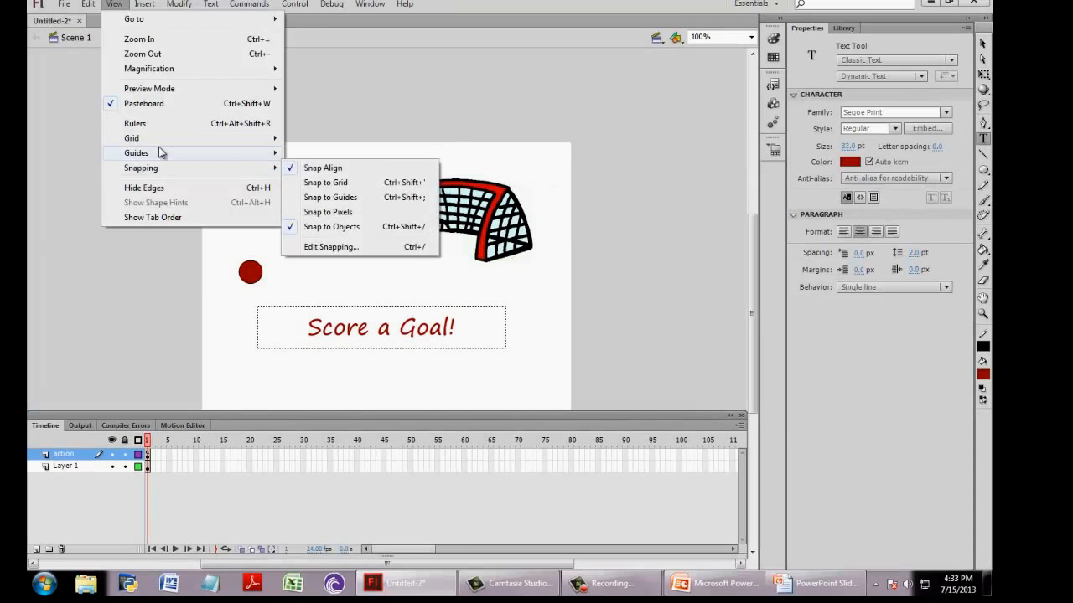
left_click(180, 130)
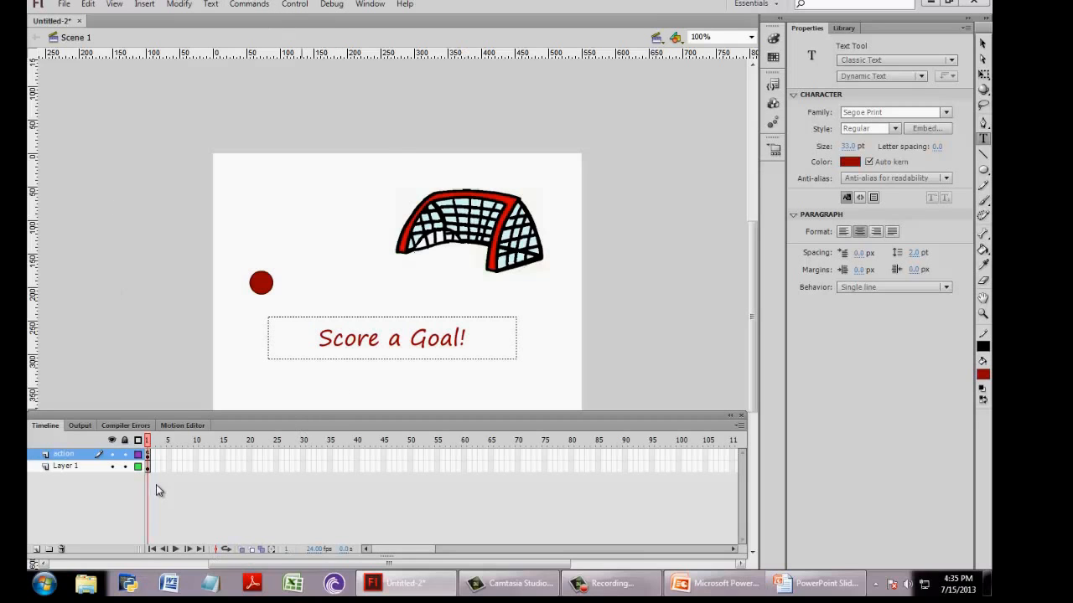
right_click(147, 454)
left_click(187, 442)
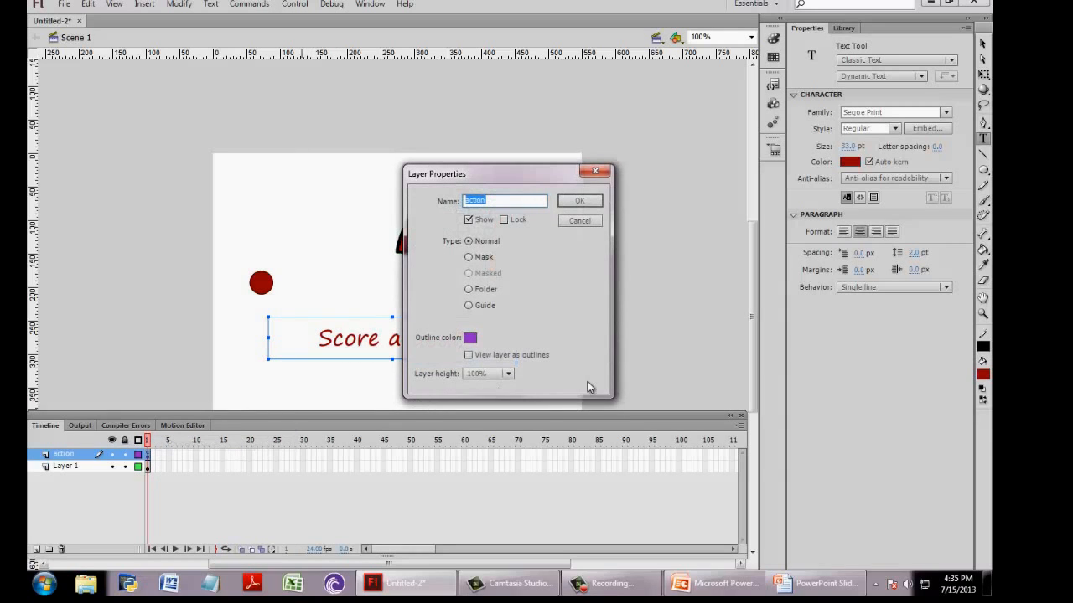
left_click(593, 171)
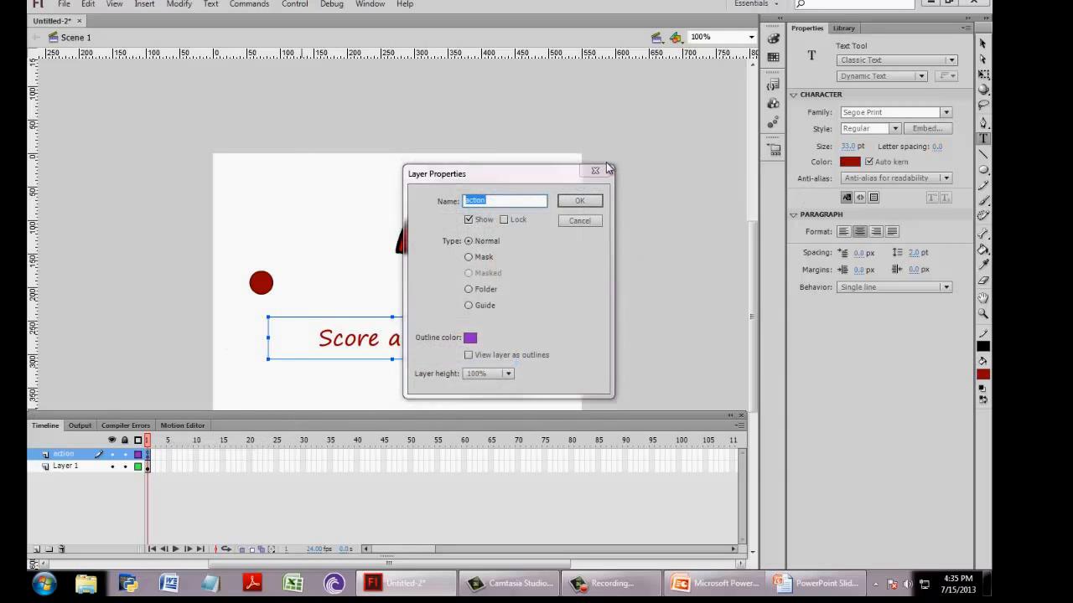
- Reopen frame 1's script and begin the condition if(250<ball.x<450 && on line 13 inside checkGoal
right_click(151, 457)
left_click(187, 442)
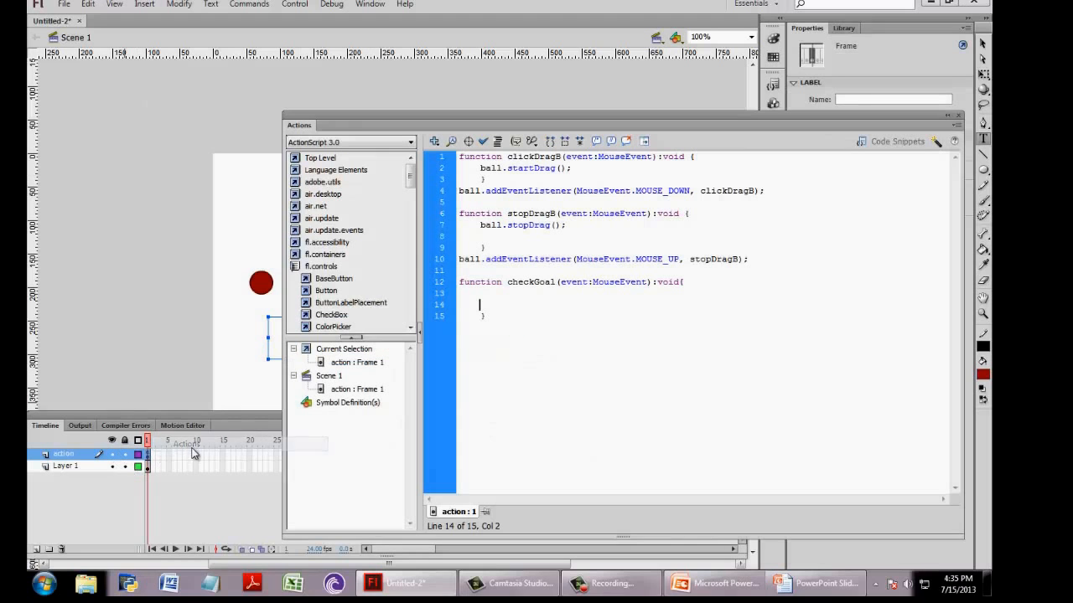
left_click(508, 292)
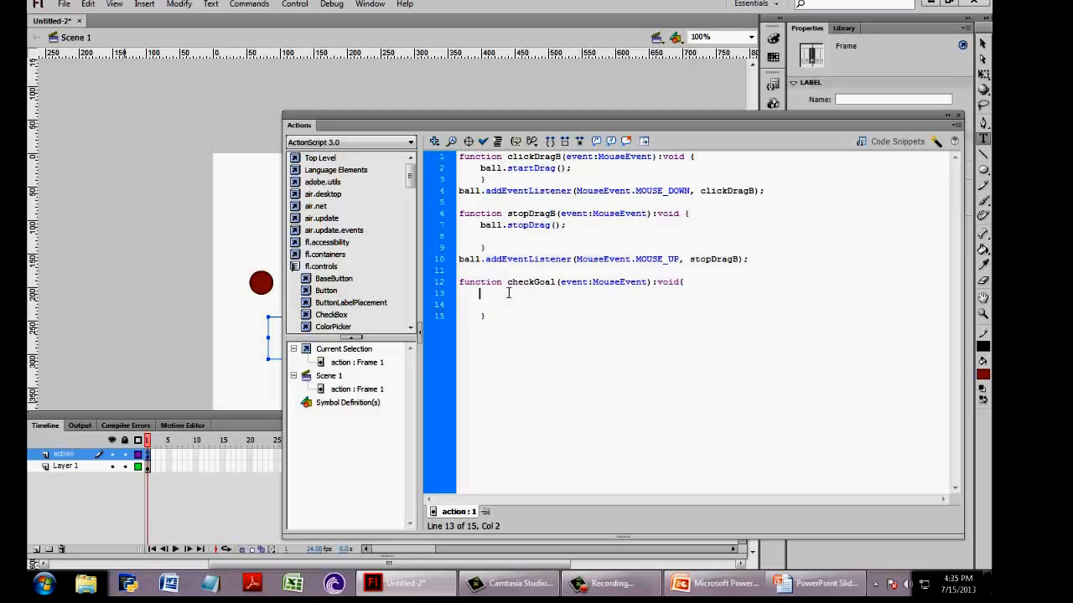
type("if(ball.x")
key("Left")
key("Left")
key("Left")
key("Left")
key("Left")
key("Left")
type("25<")
type("<")
type("<450")
type(" &&")
- Check the goal's vertical extent on the ruler behind the script window, and extend the line 13 condition with 50 < ball.y <150
double_click(589, 294)
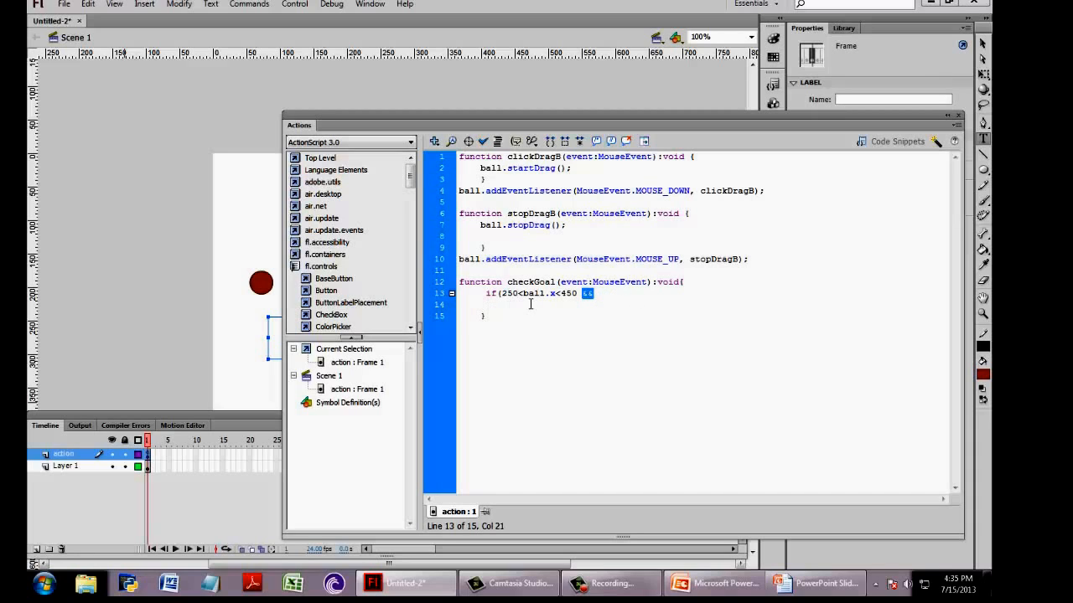
left_click(619, 293)
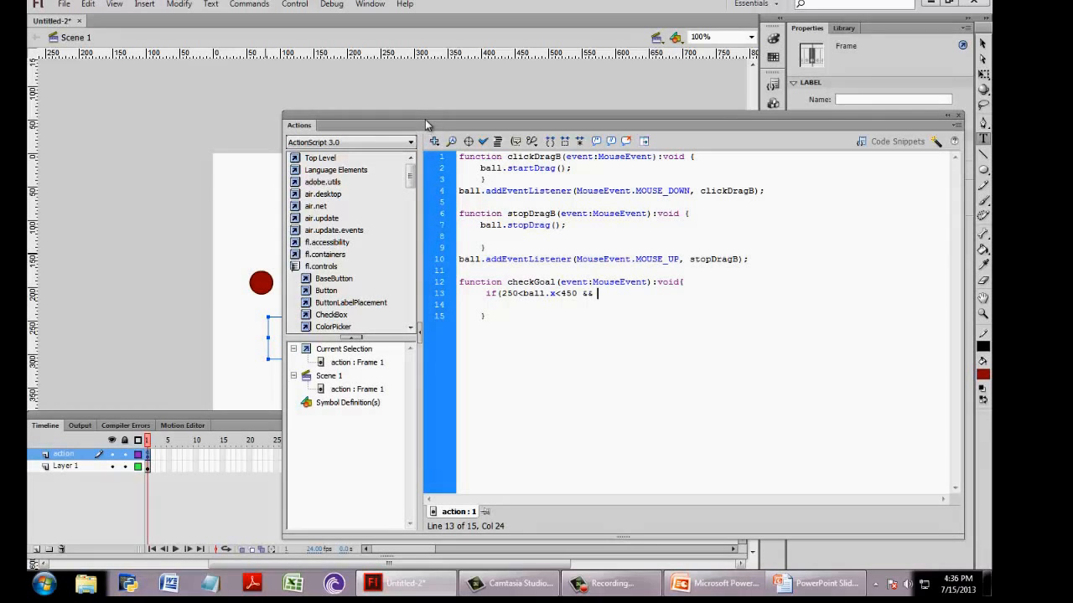
left_click_drag(435, 128, 534, 352)
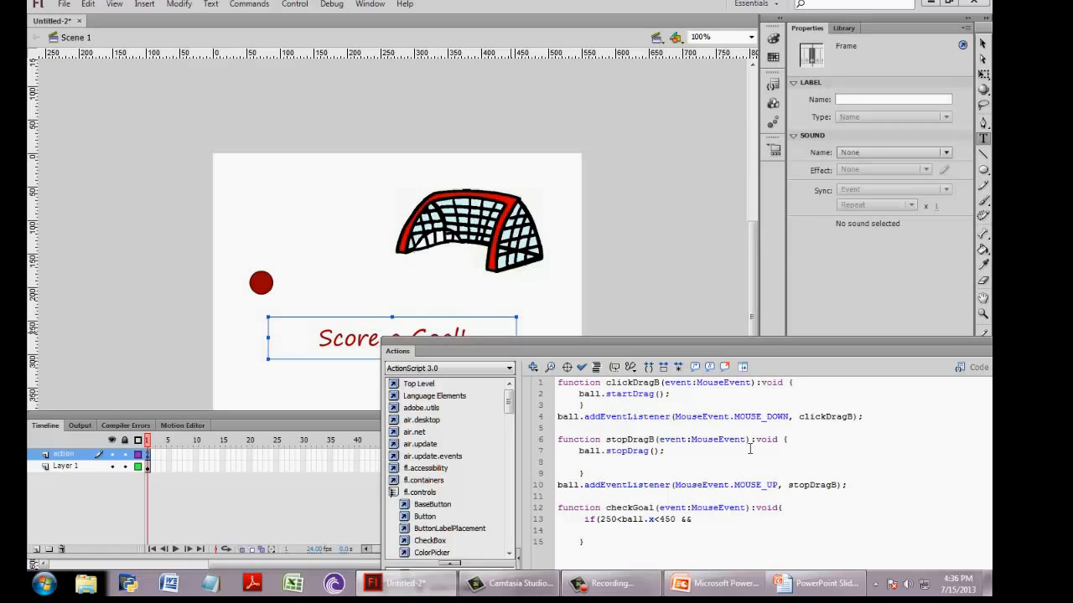
left_click_drag(724, 350, 652, 189)
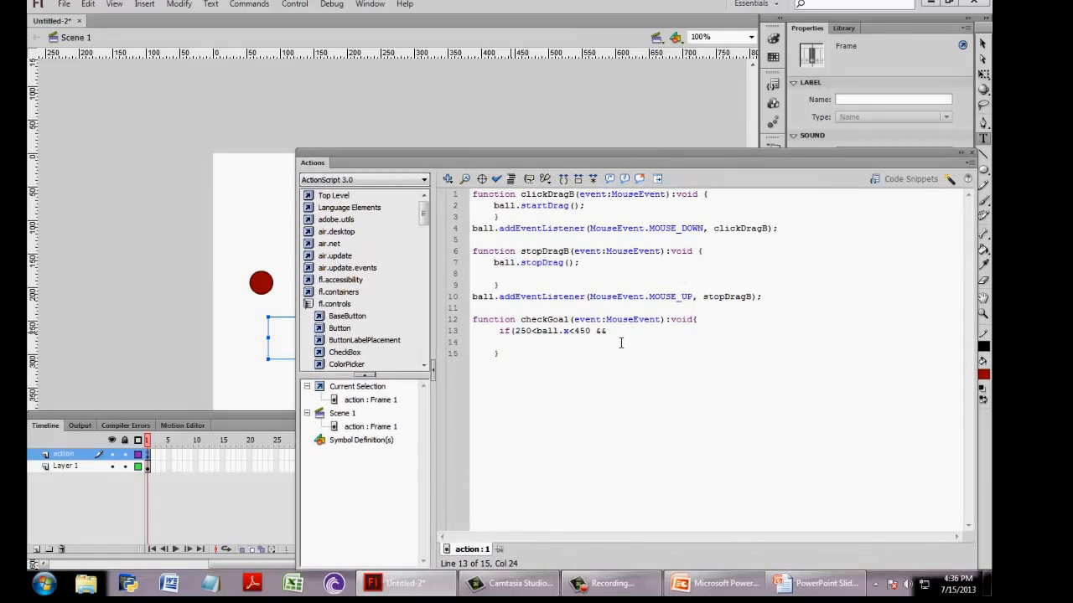
left_click(620, 335)
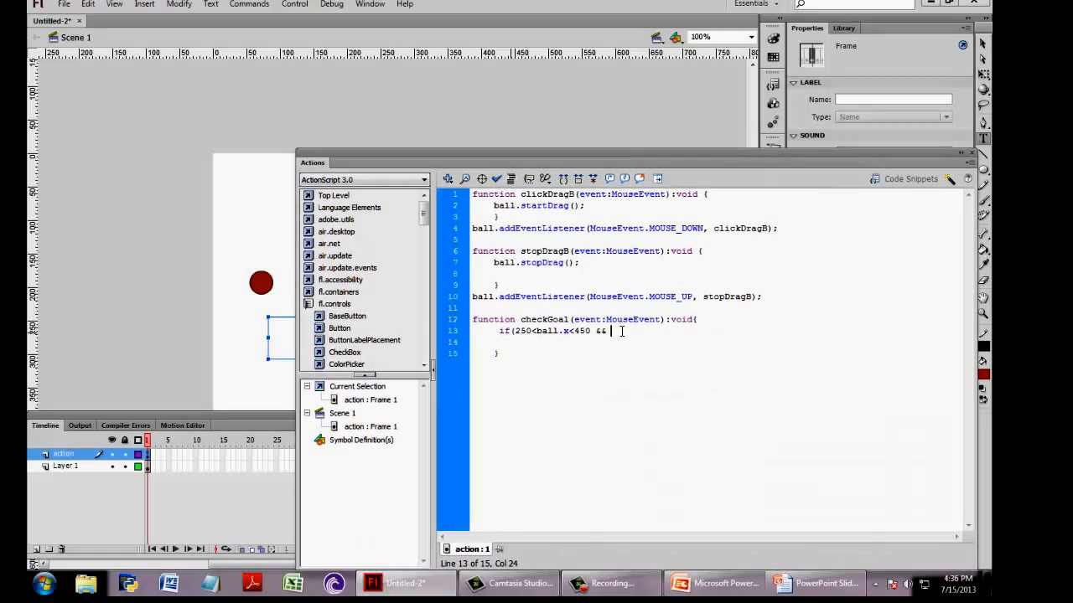
type("50 && 50 < ball.y <150")
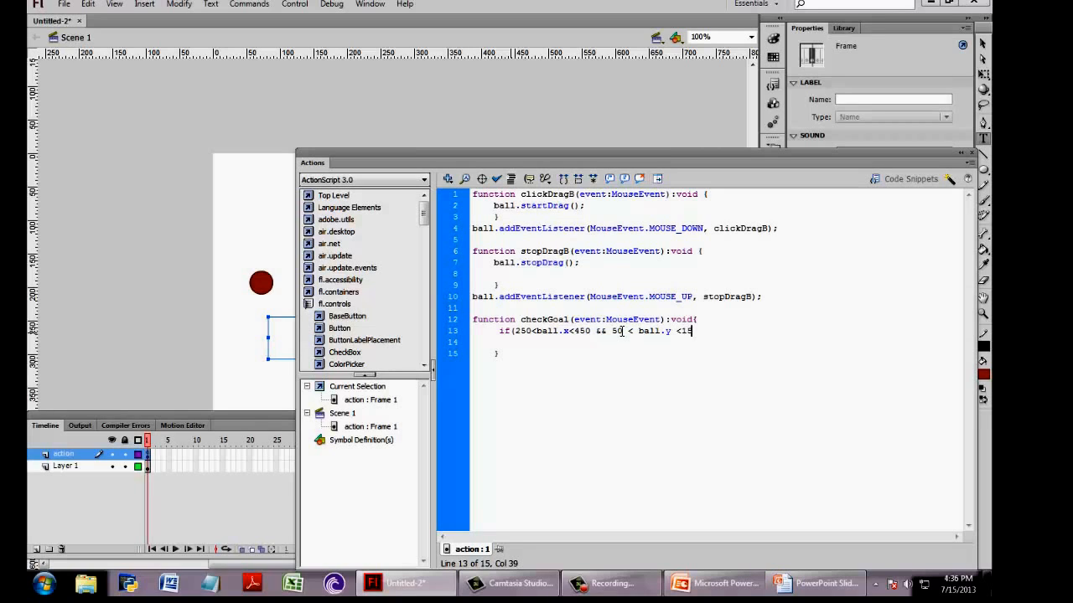
- Close the if condition's parenthesis, add a curly-brace block with empty lines, and close the script editor
type("){}")
key("Return")
left_click(708, 331)
key("Return")
key("Return")
key("Return")
key("Up")
key("Up")
left_click(972, 157)
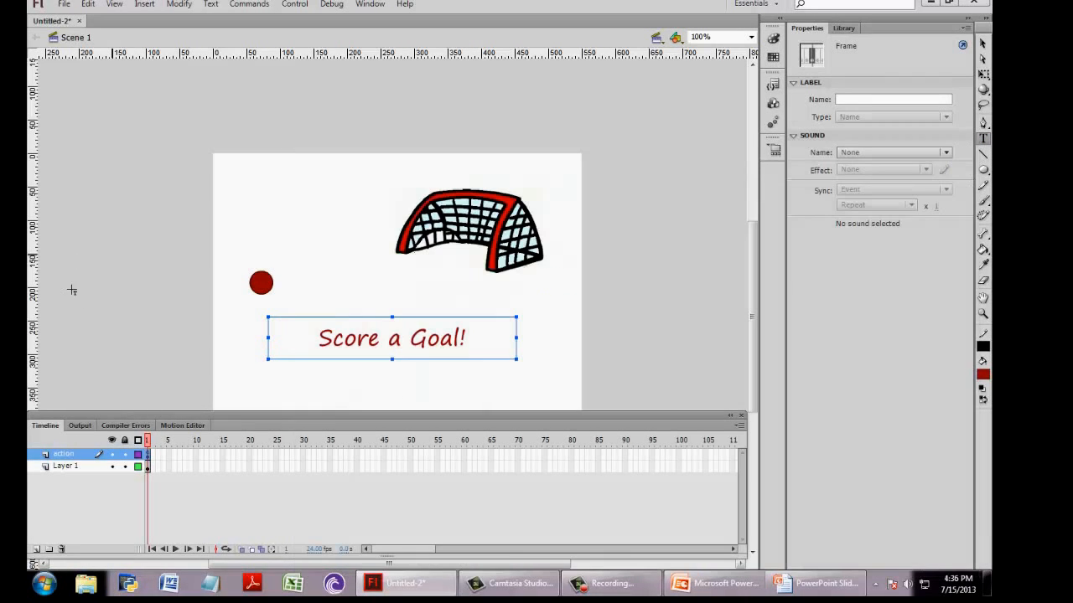
- Give the "Score a Goal!" dynamic text the instance name myText
left_click(389, 339)
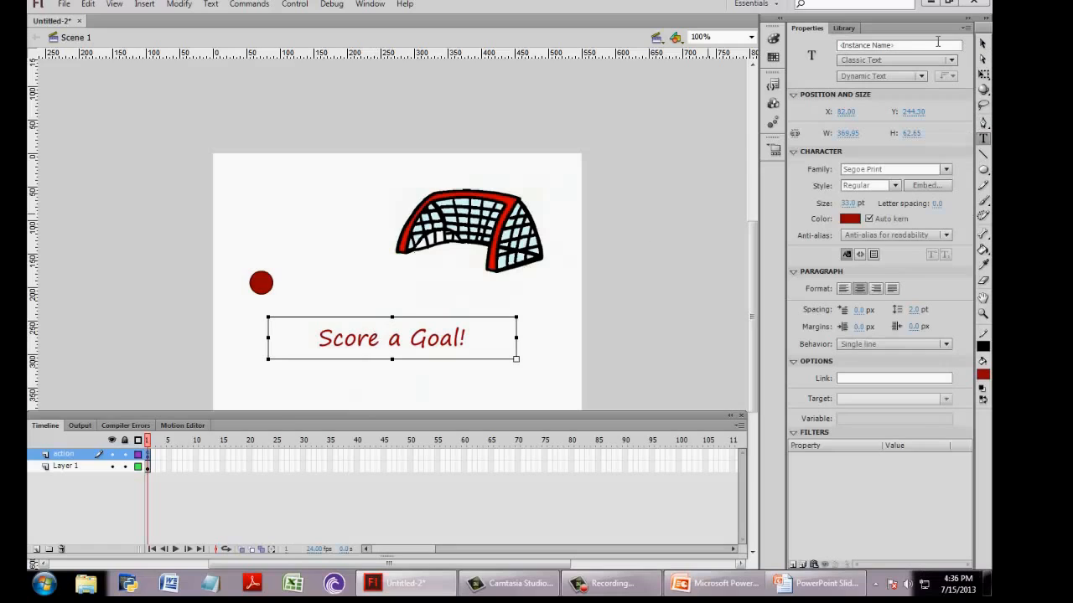
left_click(893, 44)
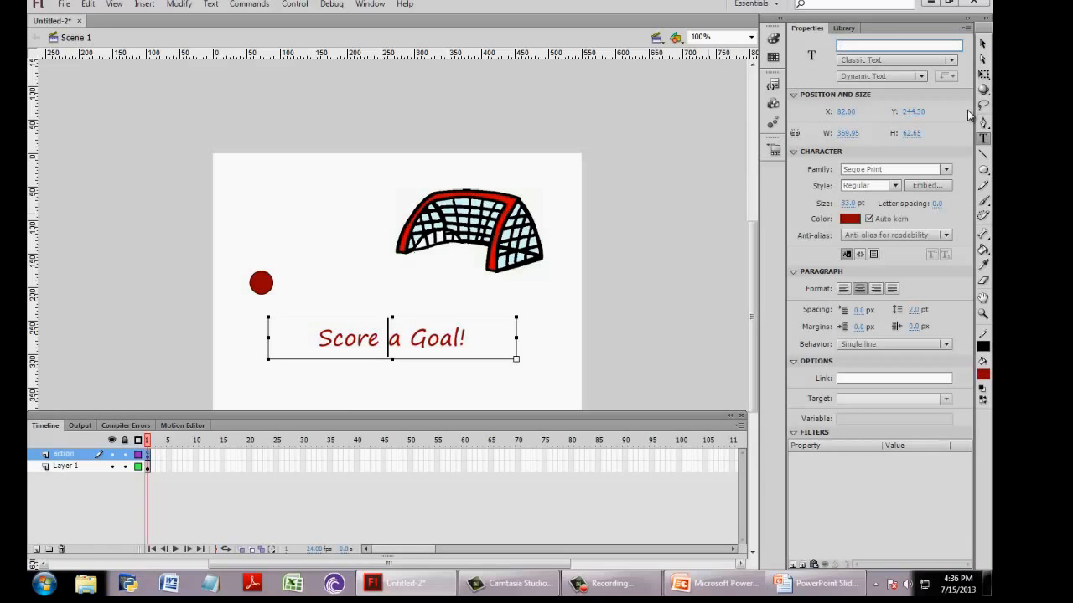
type("myText")
- In frame 1's script, add myText.text = "Yay! GOAL!!" inside checkGoal's if block and auto-format the code
right_click(150, 458)
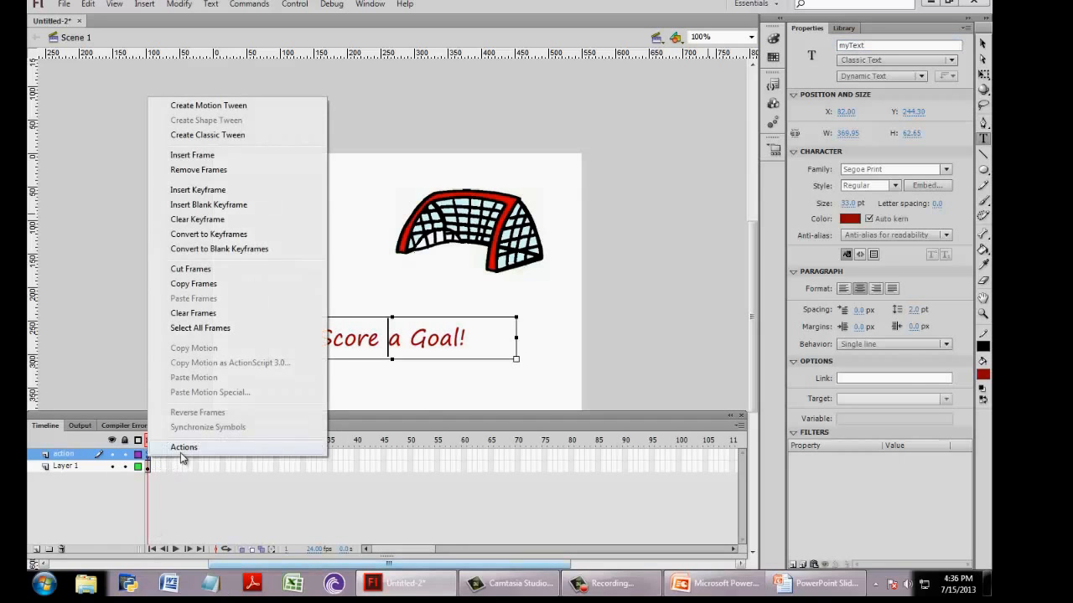
left_click(183, 447)
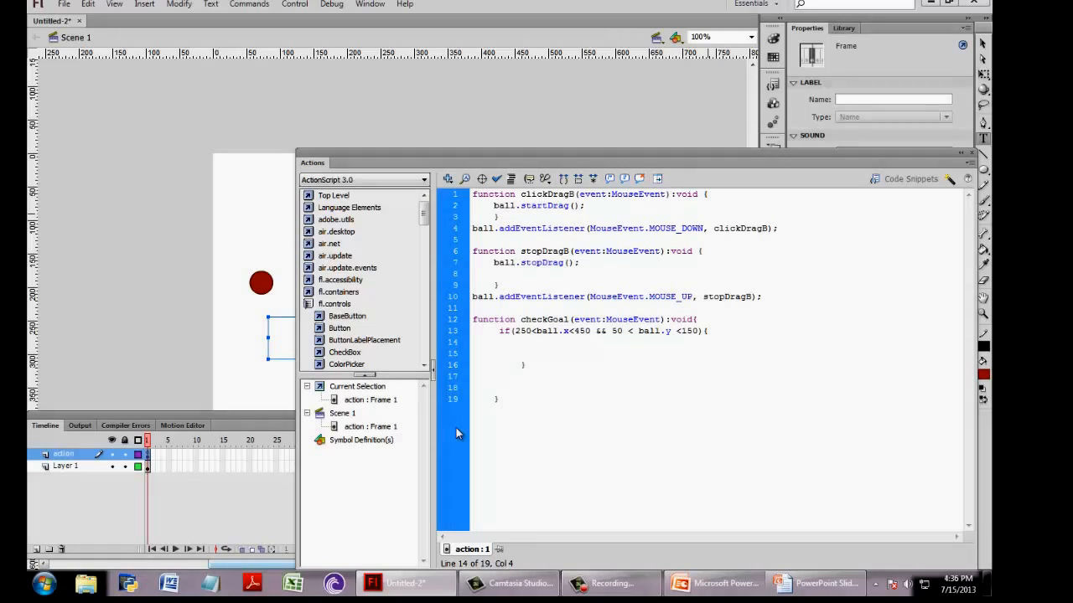
type("my")
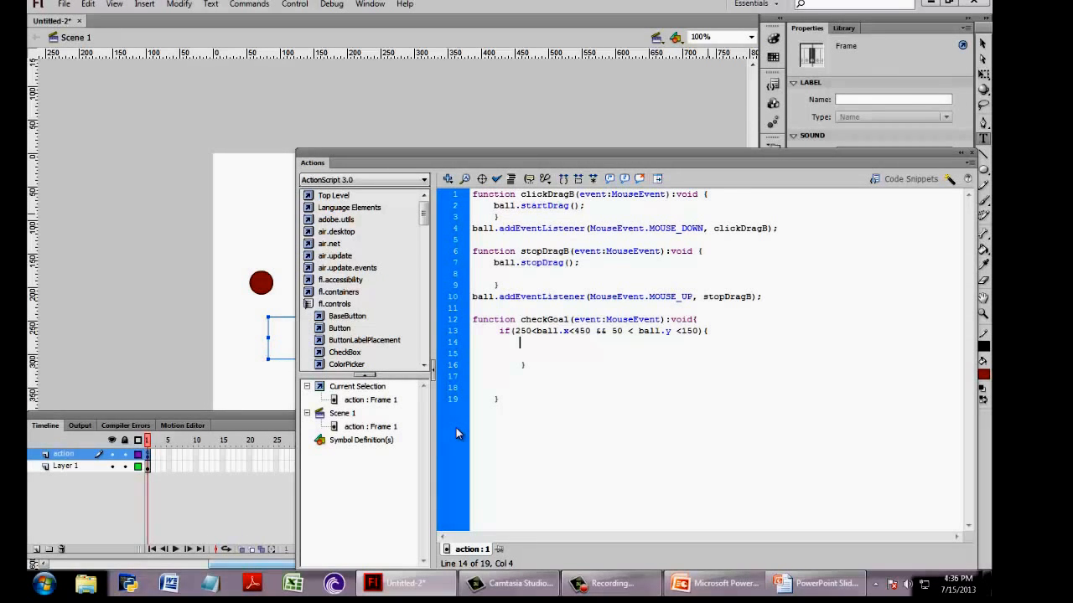
type("Text.")
type("test")
key("BackSpace")
key("BackSpace")
key("BackSpace")
type("xt = \"YAy!")
key("BackSpace")
key("BackSpace")
key("BackSpace")
key("BackSpace")
type("ay! GOAL")
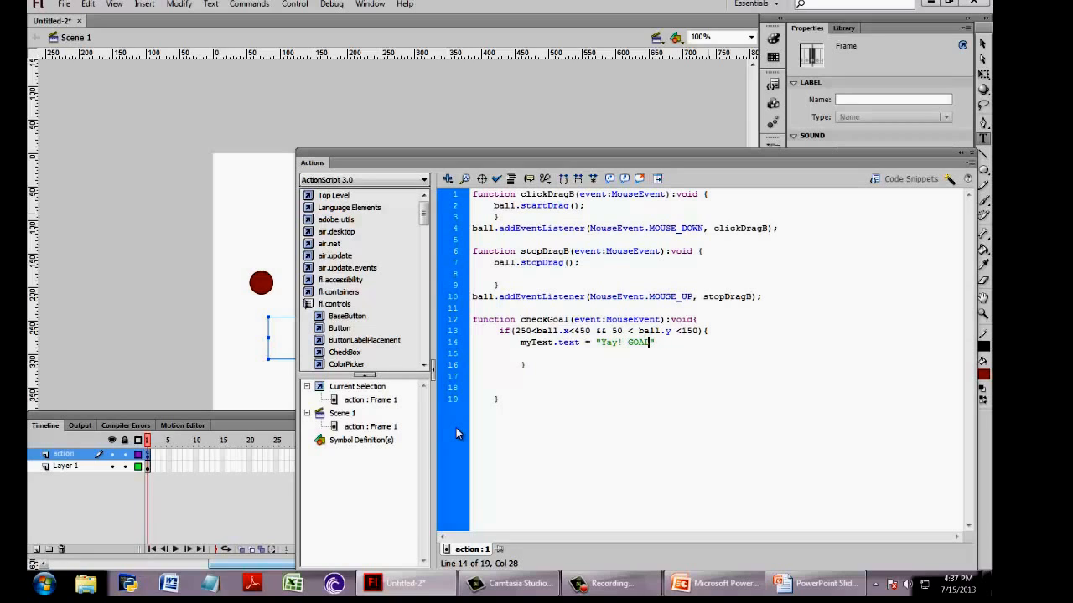
type("!")
key("ctrl+shift+f")
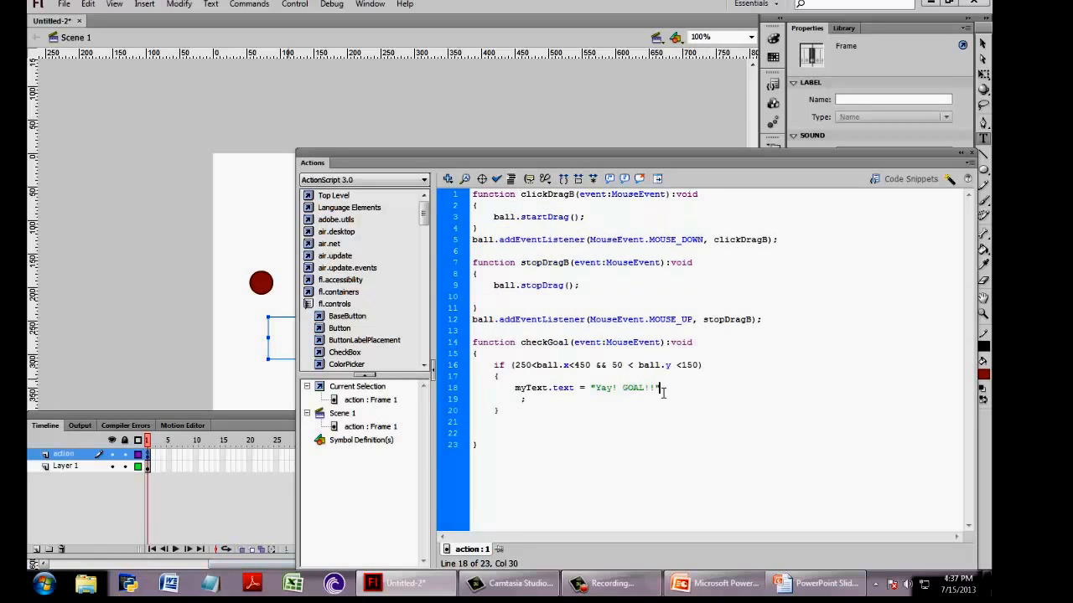
left_click(691, 578)
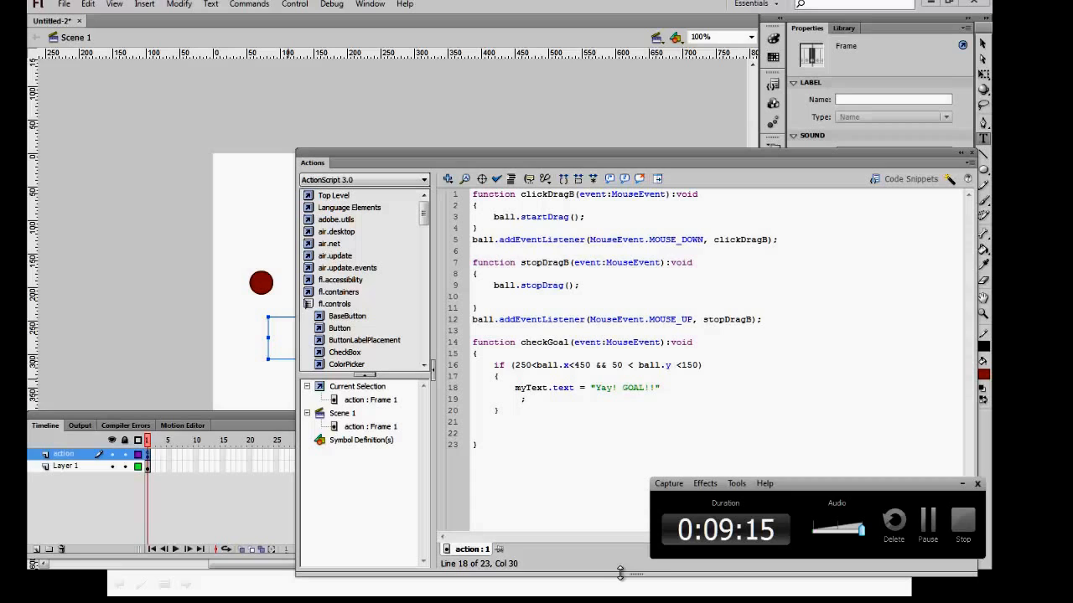
left_click(925, 518)
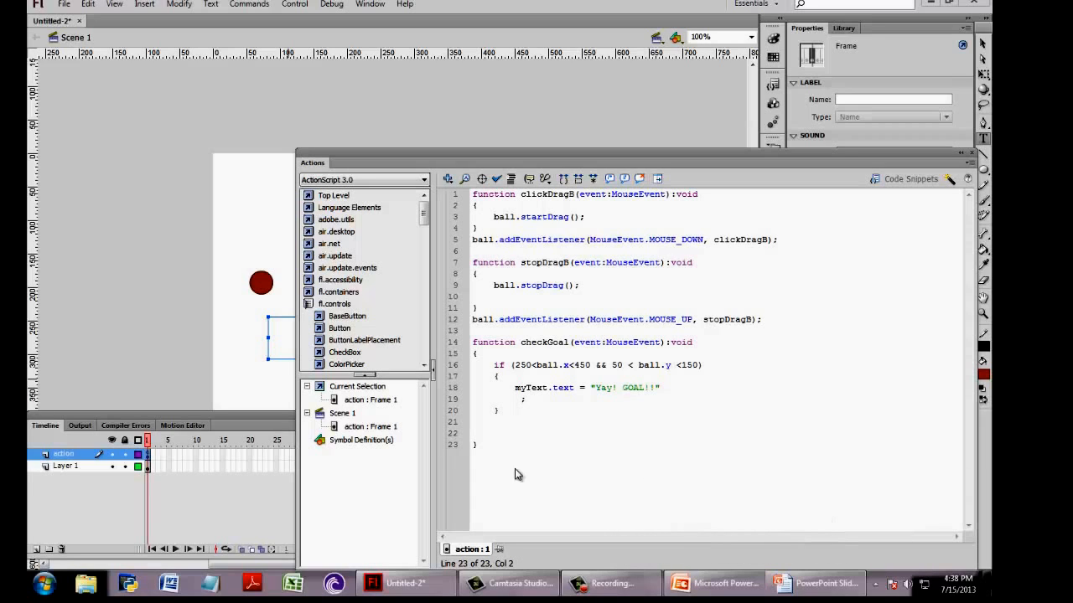
- Remove the blank lines before checkGoal's closing brace, add ball.addEventListener(MouseEvent.MOUSE_UP, checkGoal); below the function, and close the script editor
left_click(469, 422)
key("BackSpace")
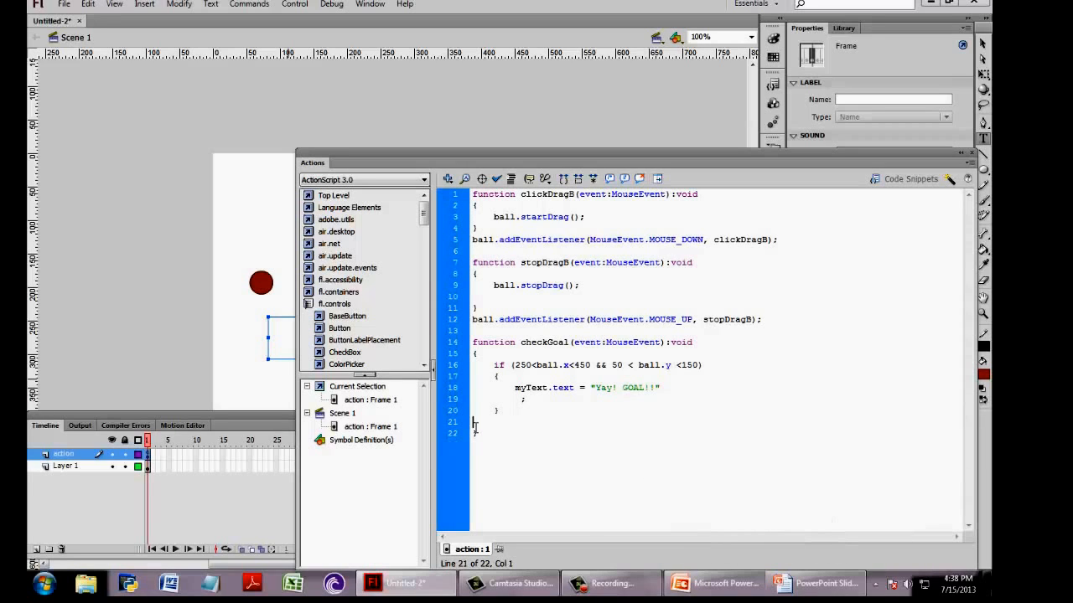
key("Delete")
key("Return")
key("Return")
type("ball.addEventListener(")
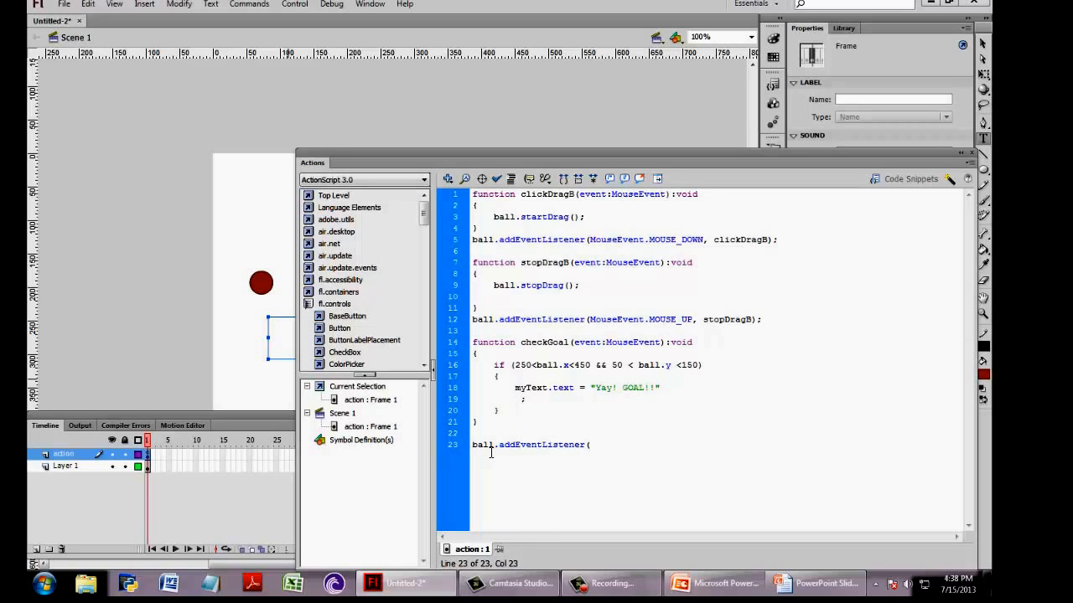
type("MouseEvent.MOUSE_UP,")
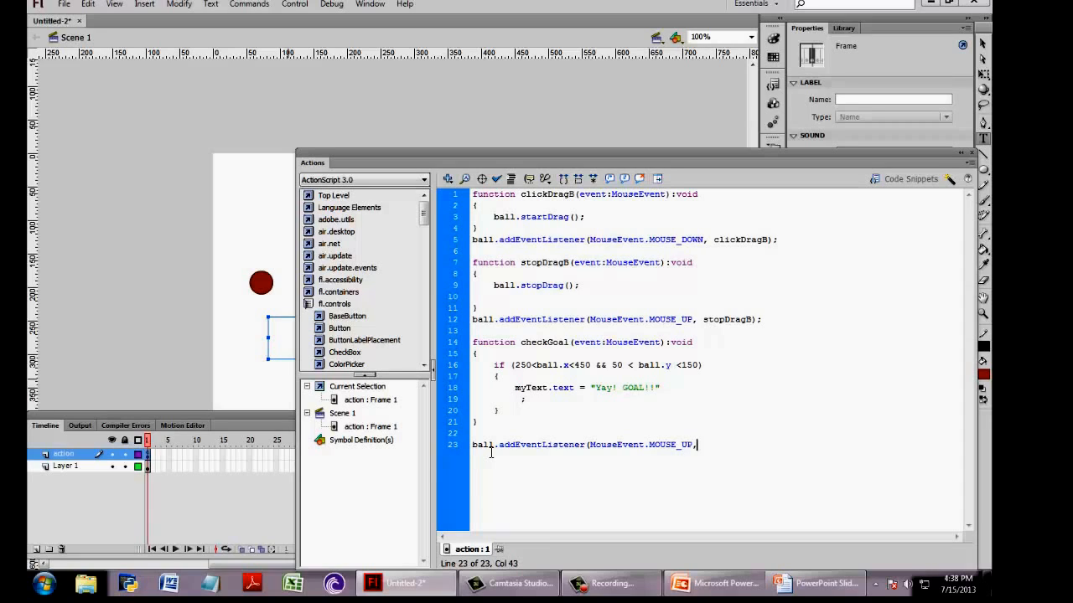
type("checkGoal);")
left_click(971, 152)
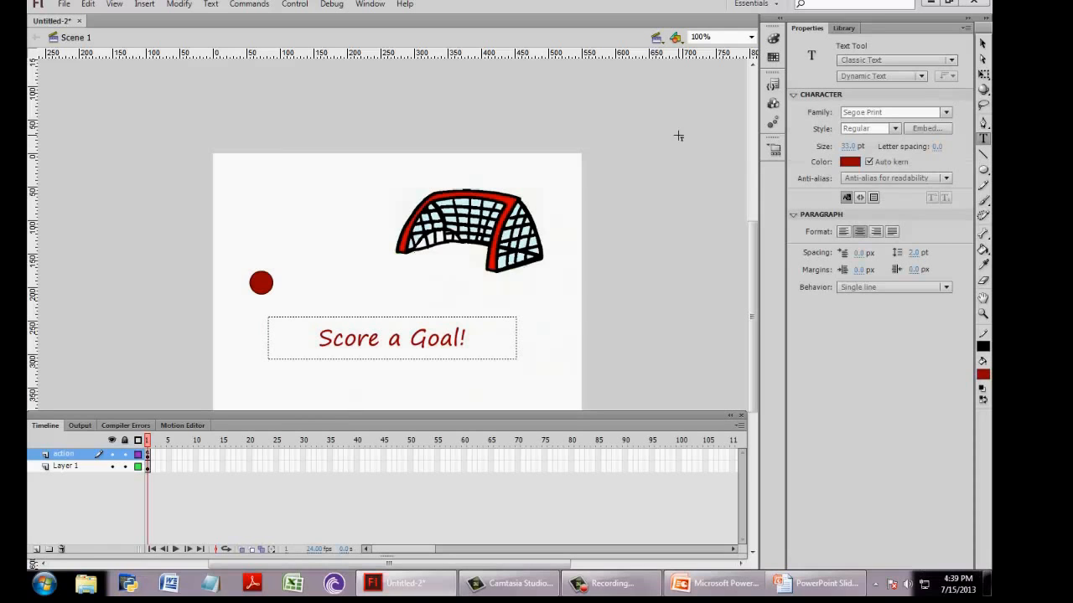
- Test the movie and move the ball into the goal to check the text change
key("ctrl+Return")
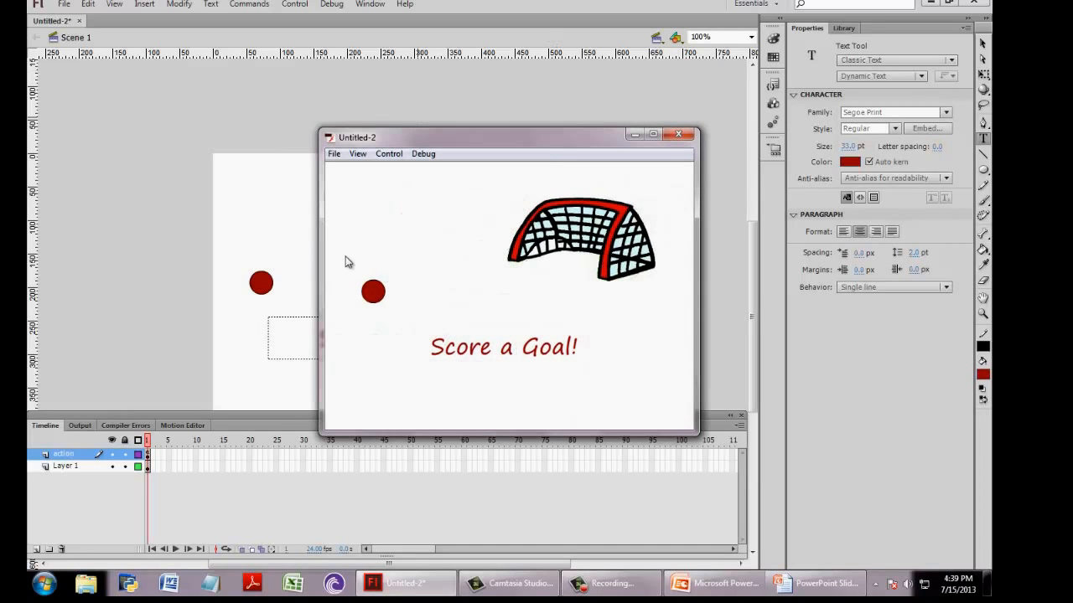
left_click(379, 295)
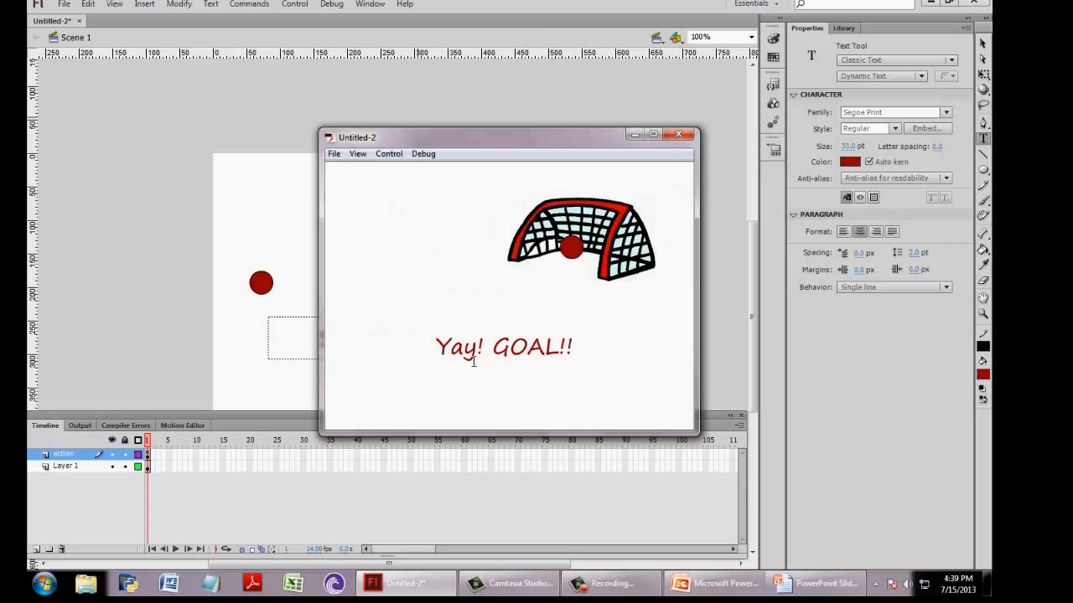